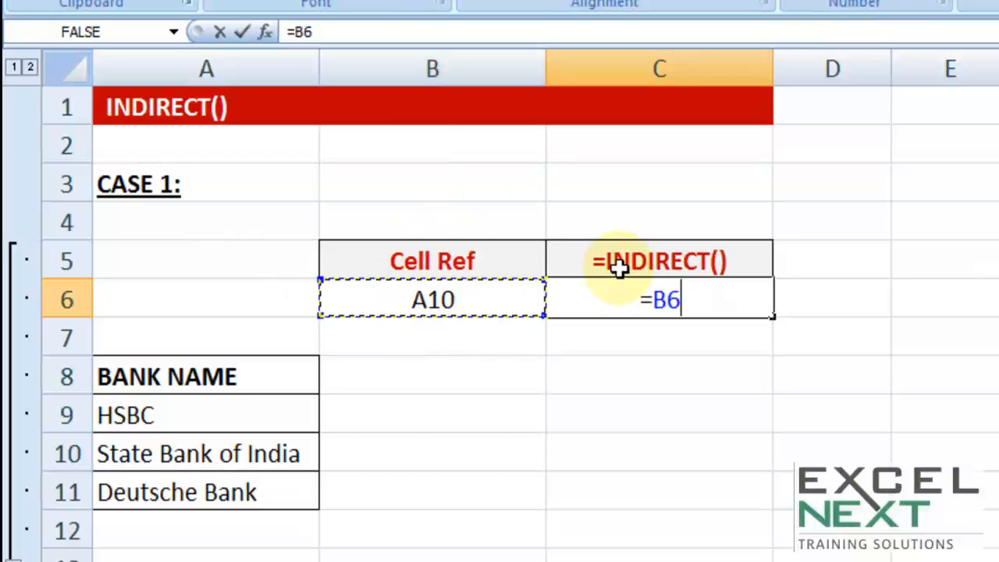
Step: Replace the plain reference in cell C6 with the formula =INDIRECT(B6)
key(Return)
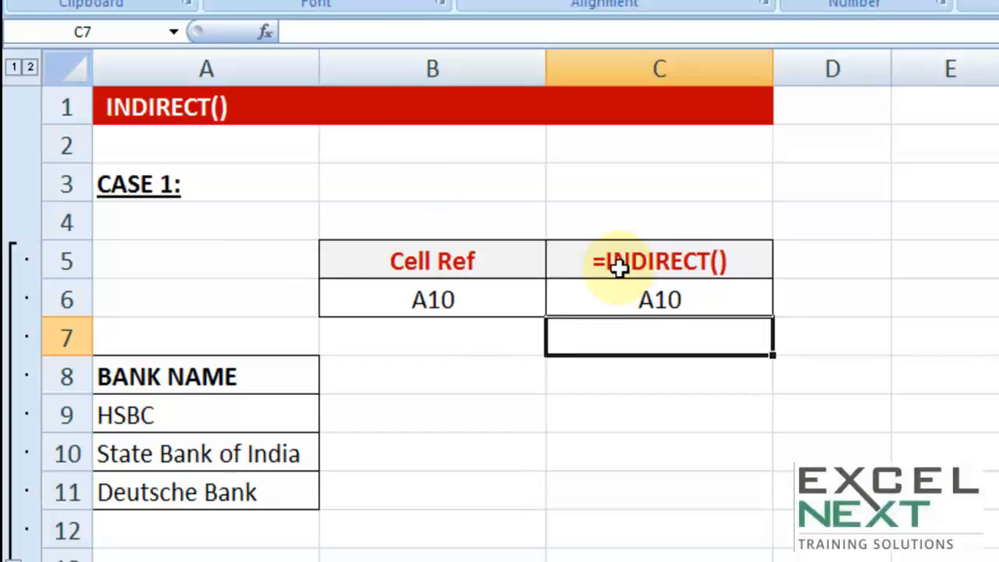
click(699, 290)
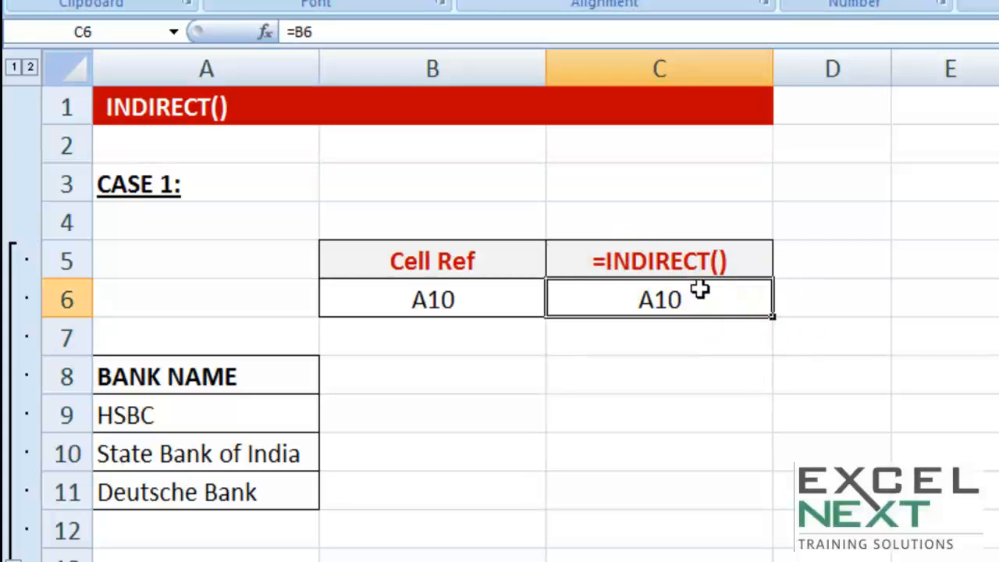
text(=indirect)
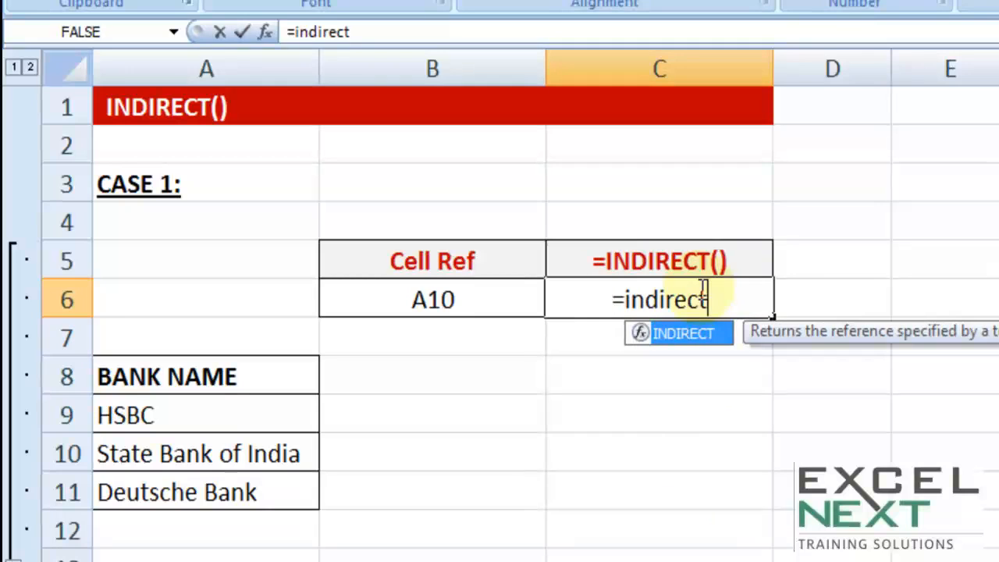
key(Tab)
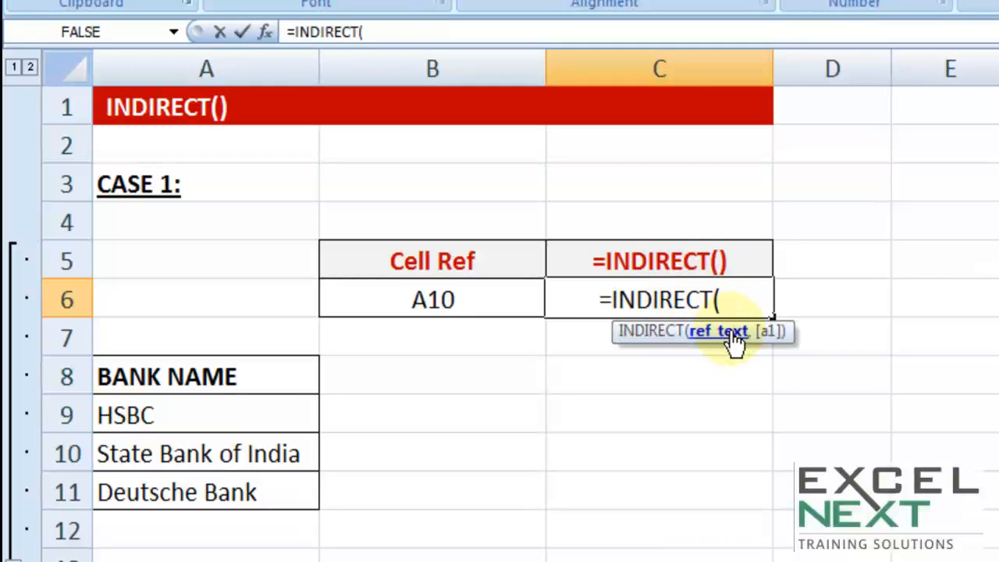
click(434, 304)
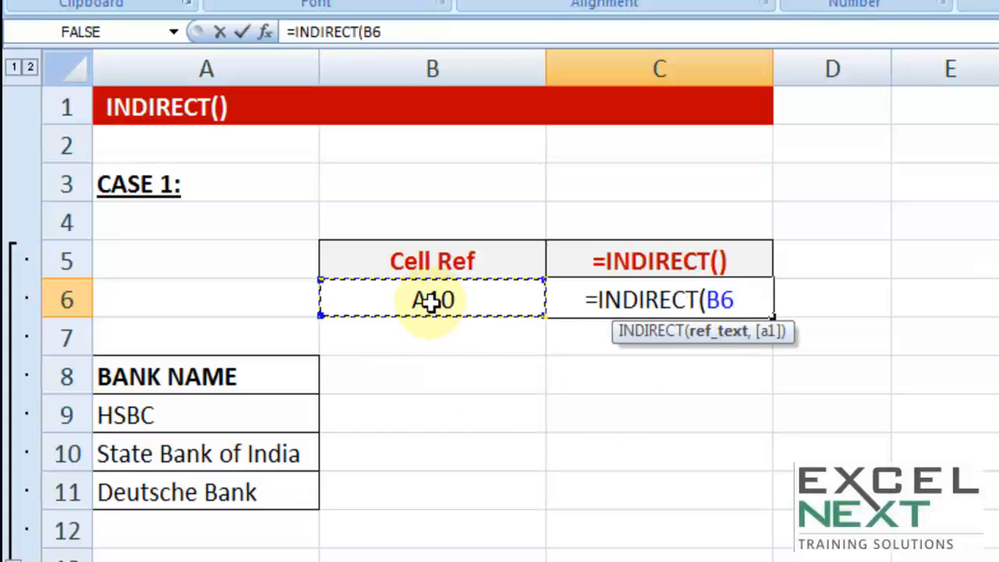
text())
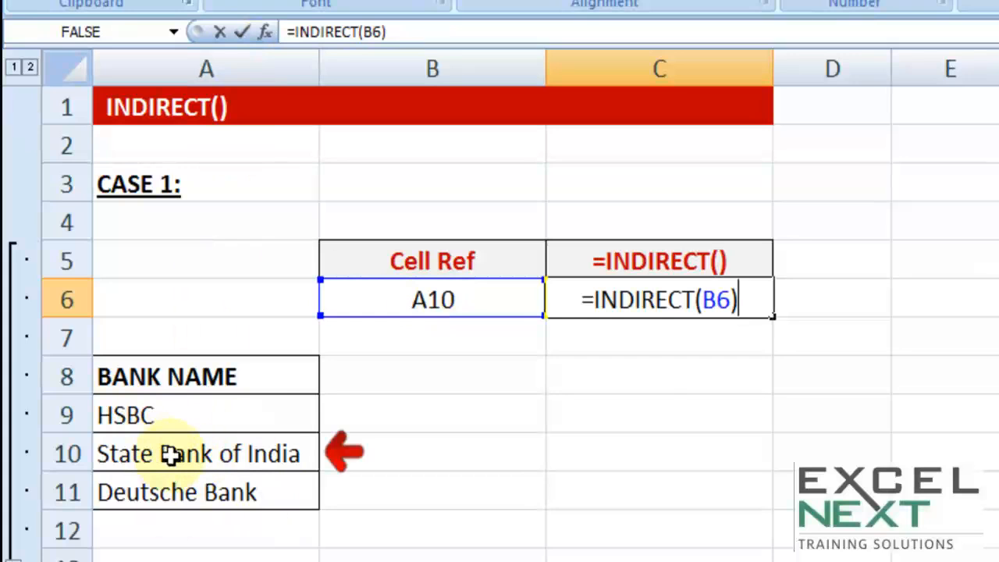
key(Return)
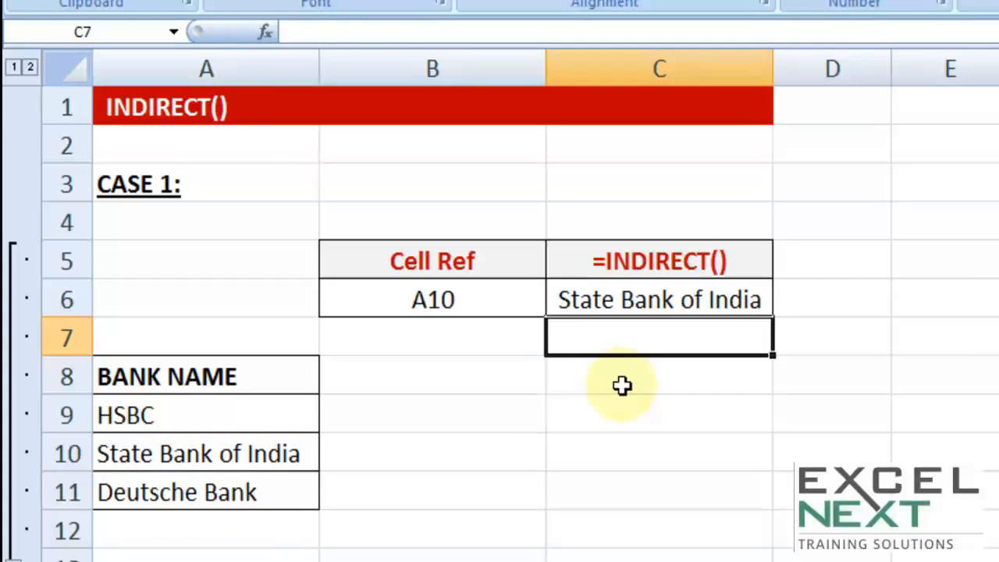
Step: Change the cell reference text in B6 to A9
click(485, 301)
double_click(485, 301)
key(BackSpace)
key(BackSpace)
text(9)
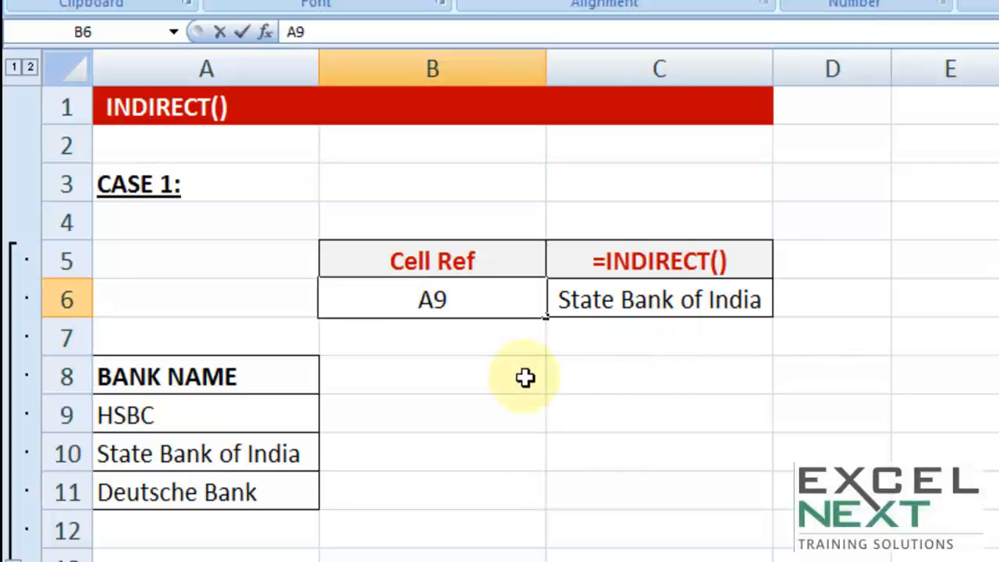
key(Tab)
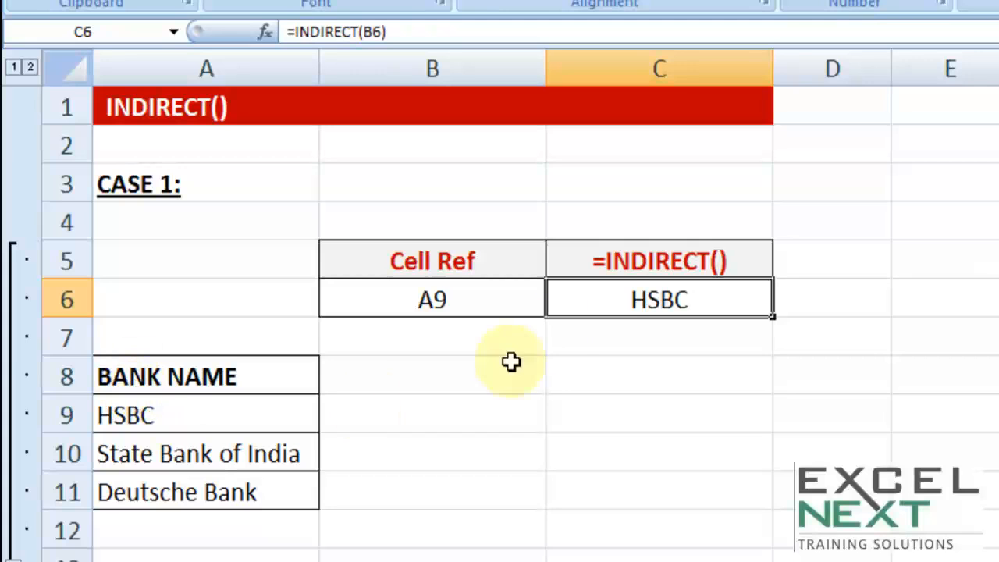
Step: Try pointing the INDIRECT formula in C6 directly at cell A9
double_click(606, 302)
drag(702, 299, 737, 299)
text(A)
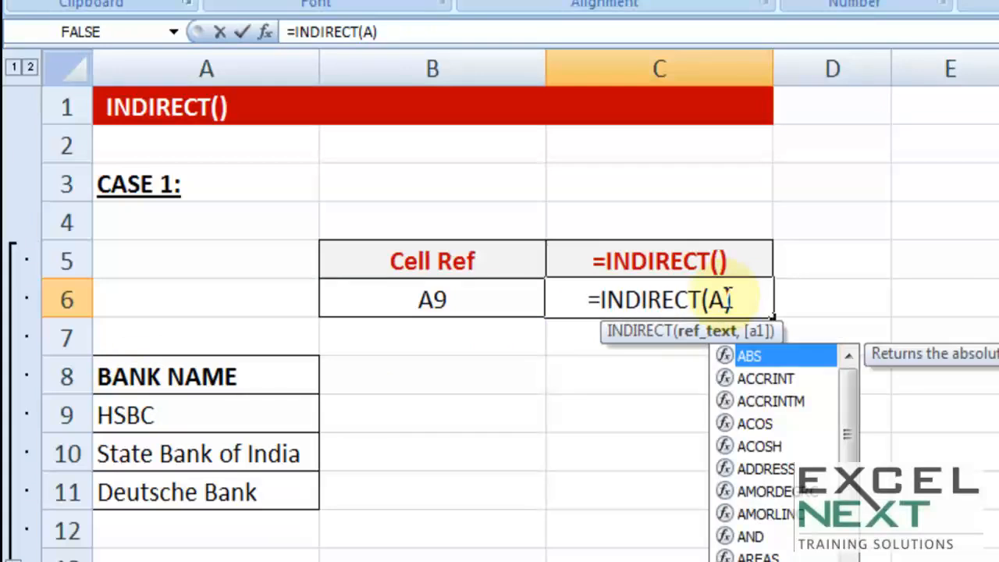
text(9)
key(Return)
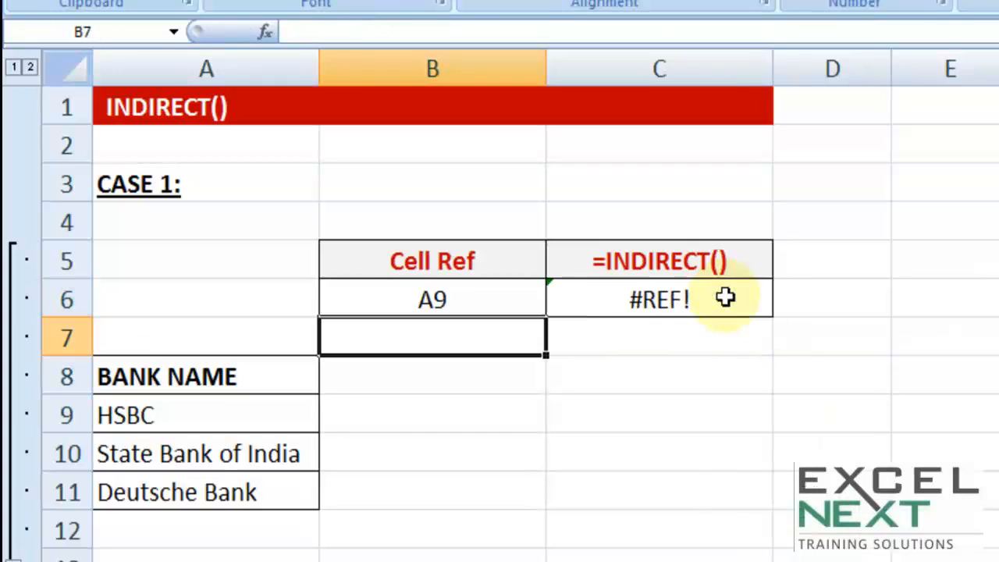
Step: Restore B6 as the argument of the INDIRECT formula in cell C6
click(726, 298)
double_click(722, 298)
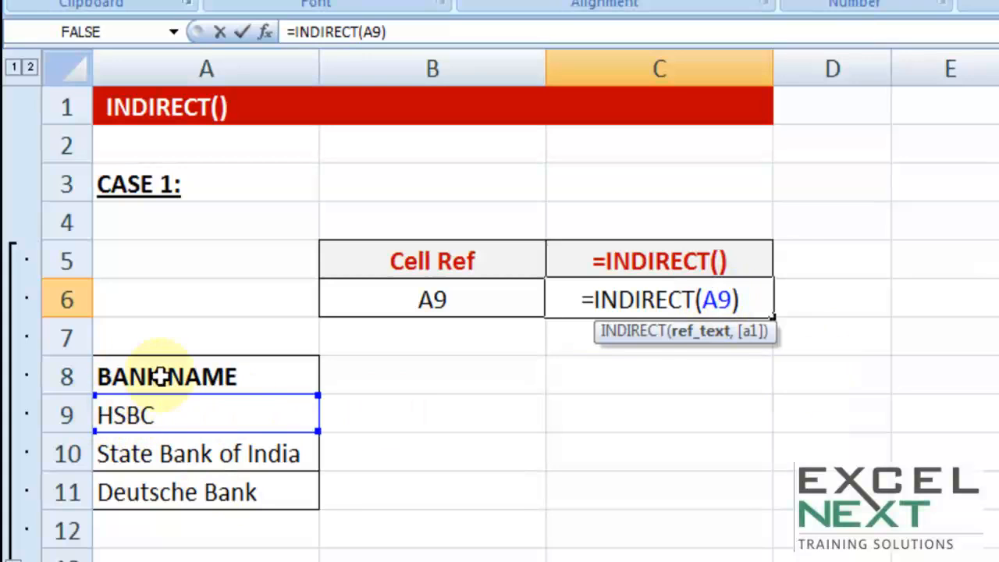
double_click(714, 300)
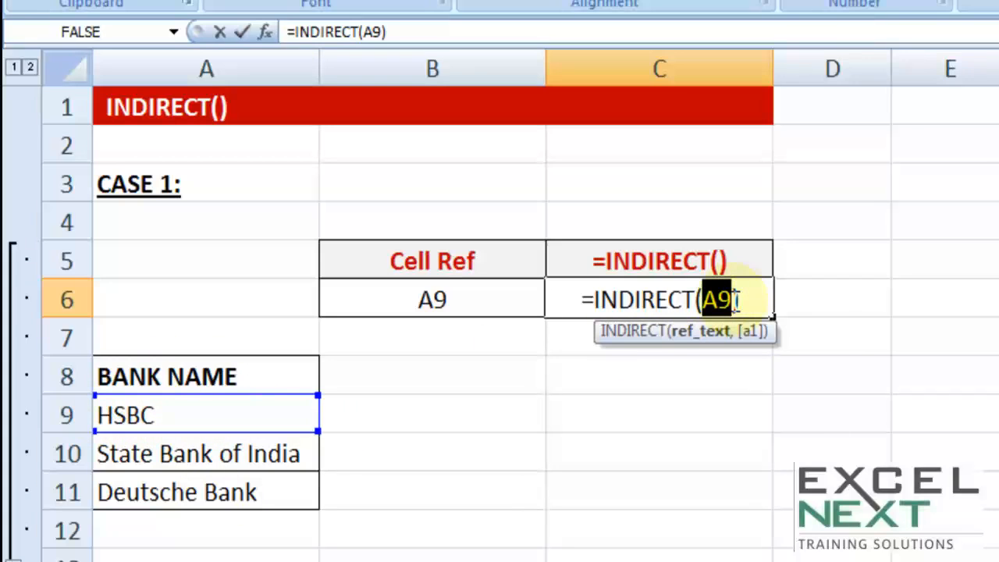
key(BackSpace)
click(481, 297)
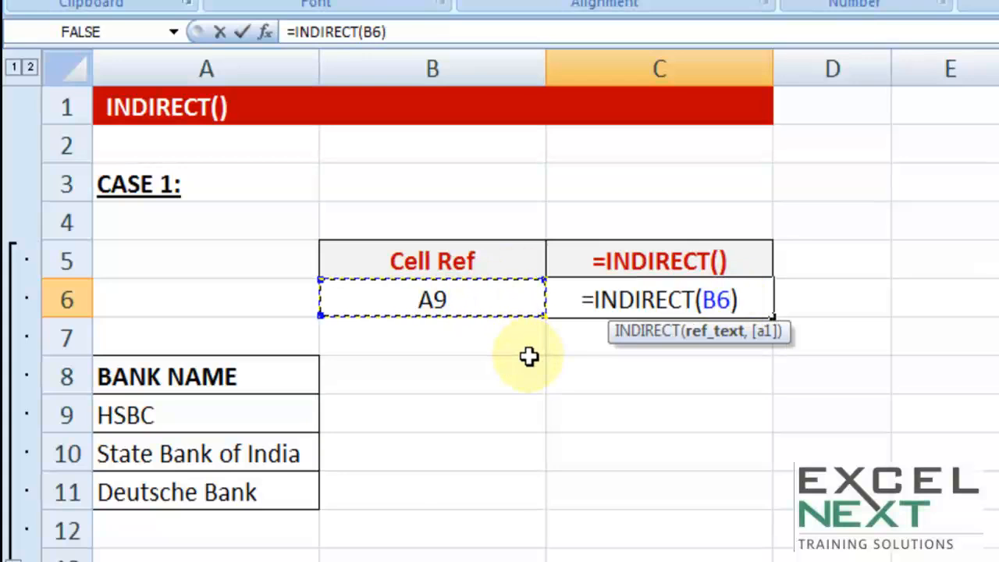
key(Return)
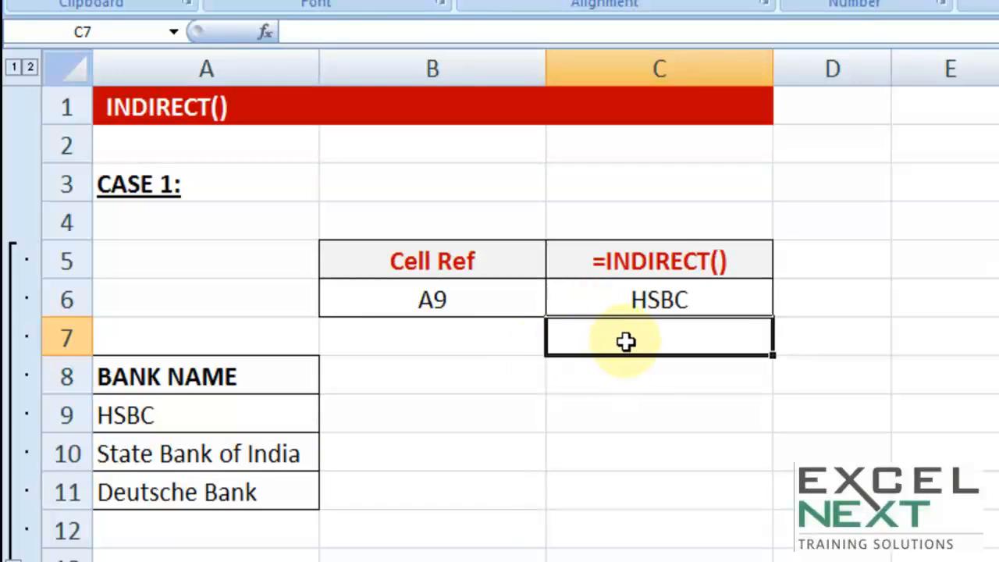
Step: Define the name hsbc for cell A9 and the name sbi for cell A10
click(200, 419)
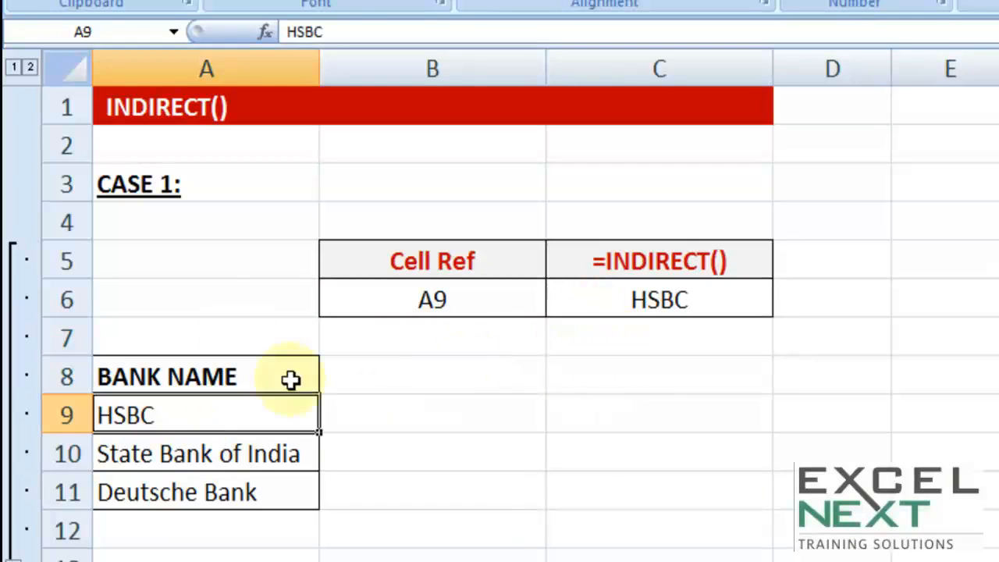
click(98, 31)
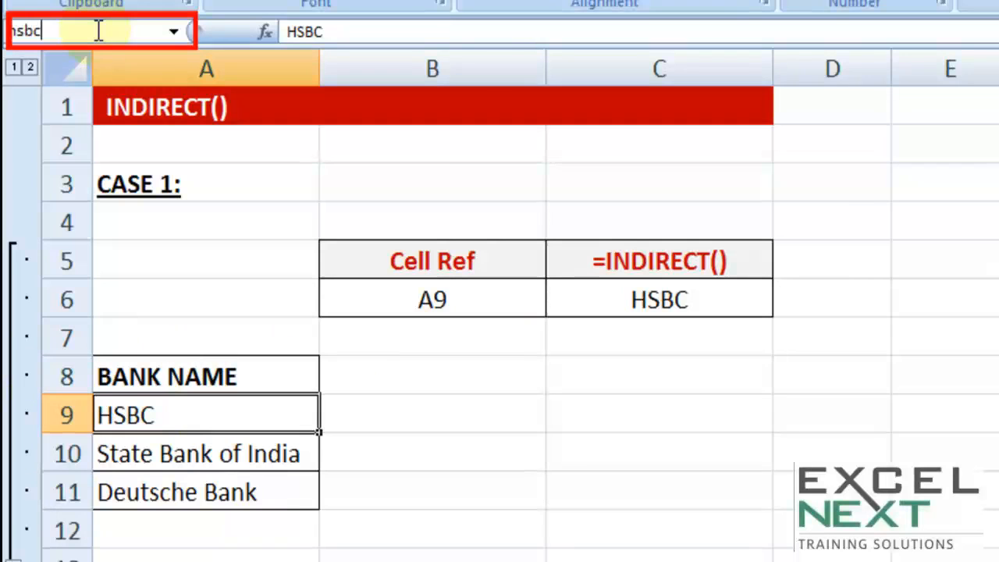
key(Return)
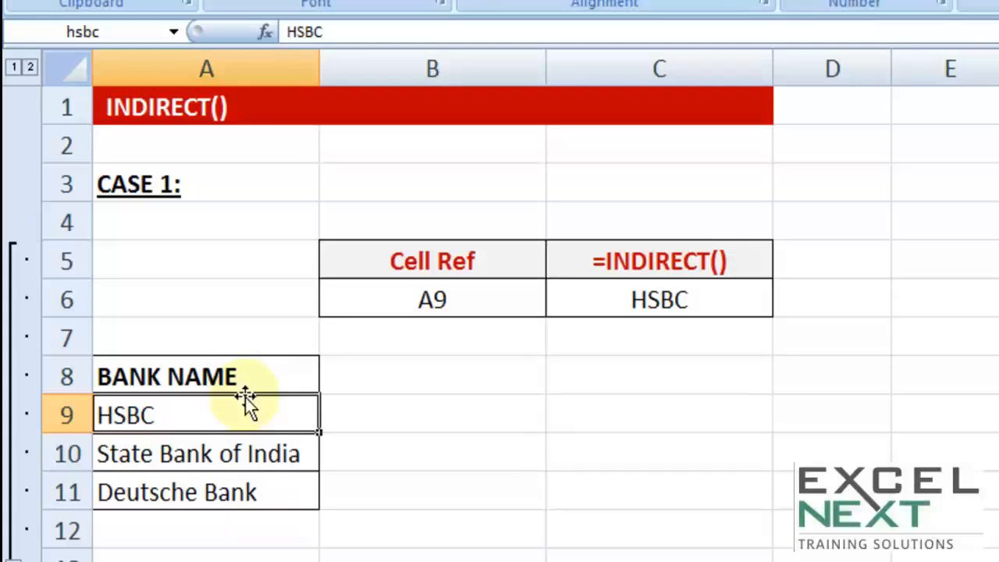
click(222, 455)
click(113, 35)
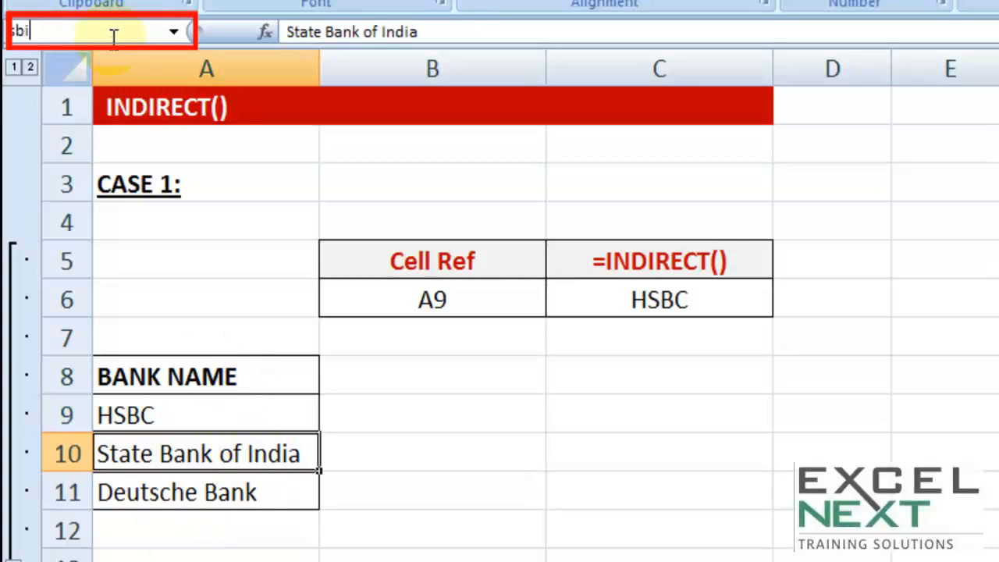
Step: Define the name db for cell A11, which holds Deutsche Bank
click(179, 478)
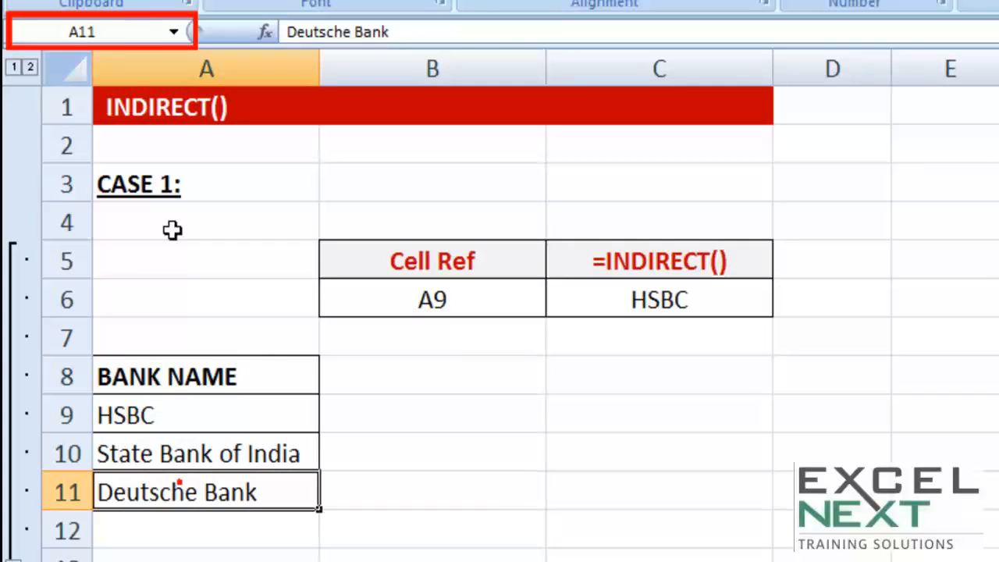
click(92, 29)
key(BackSpace)
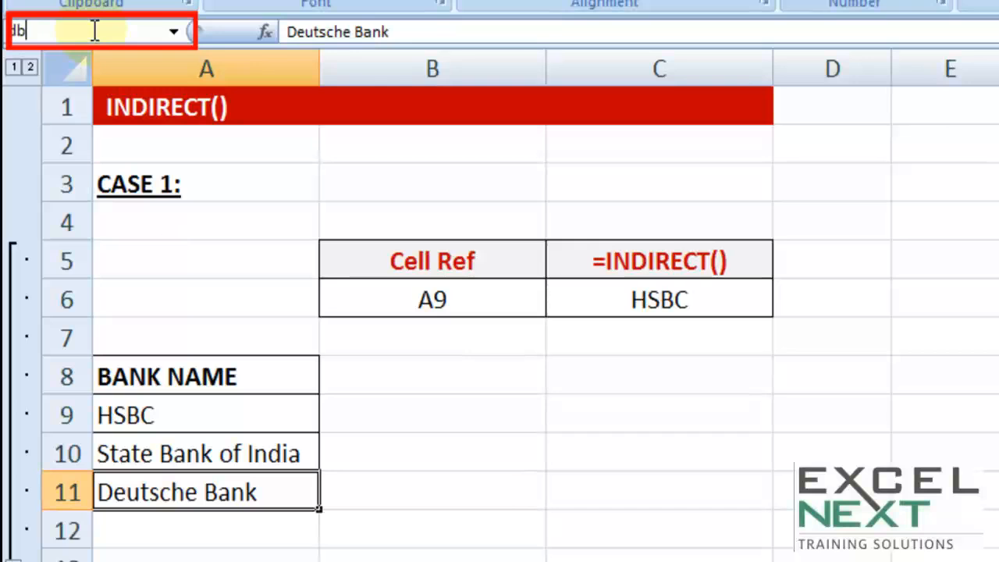
key(Return)
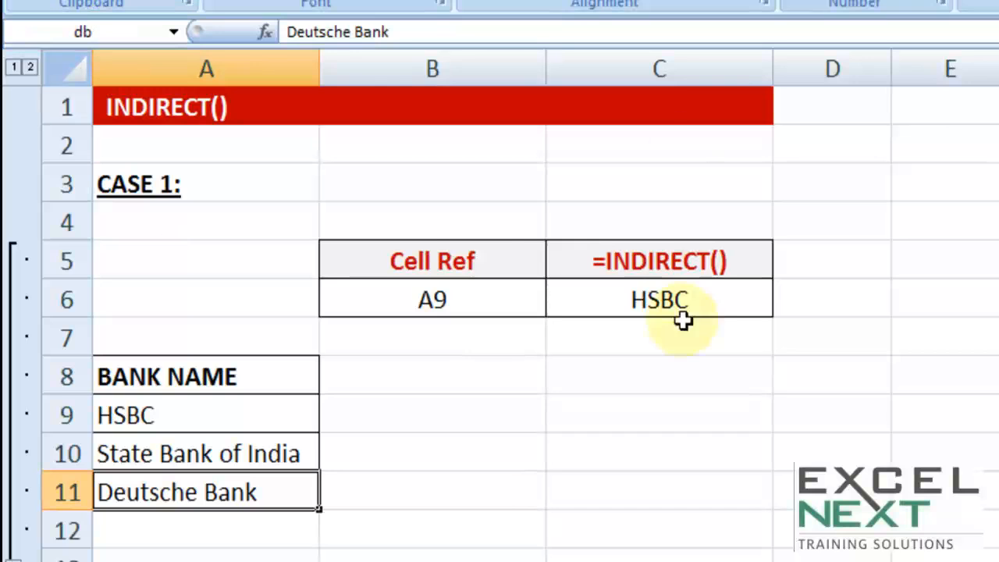
Step: Test the INDIRECT lookup by entering the defined names db and sbi in turn in cell B6
click(461, 299)
text(db)
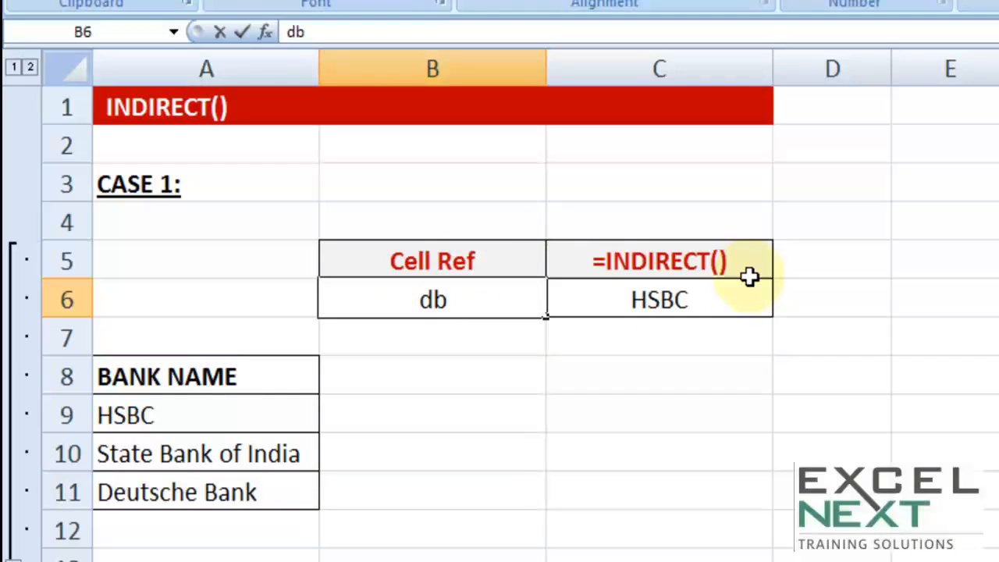
key(Return)
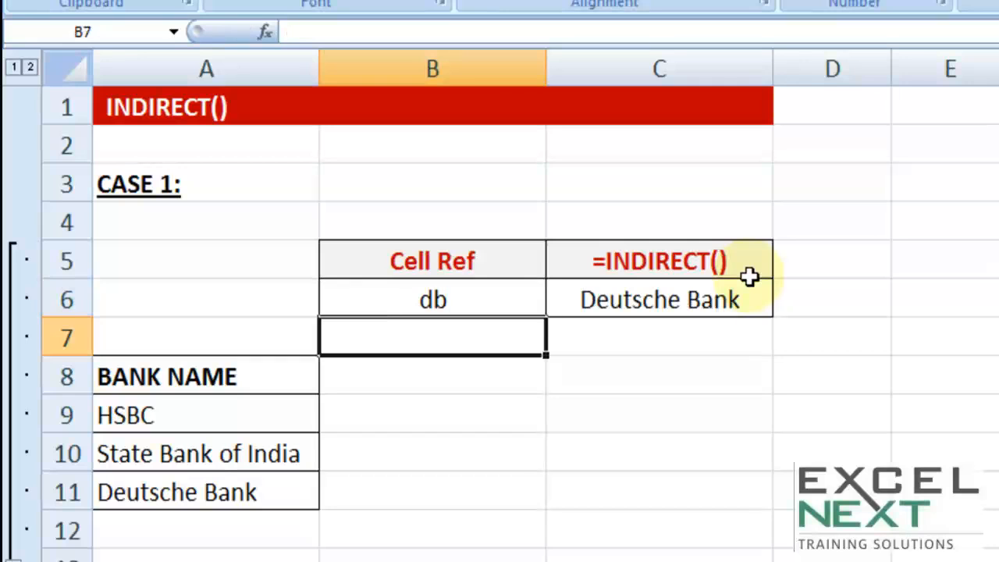
key(Up)
text(sbi)
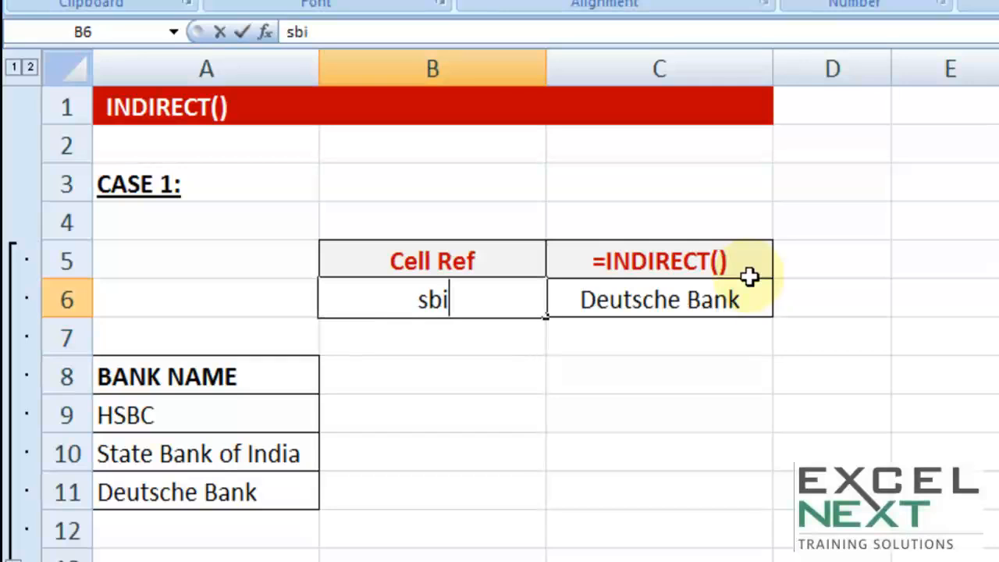
key(Return)
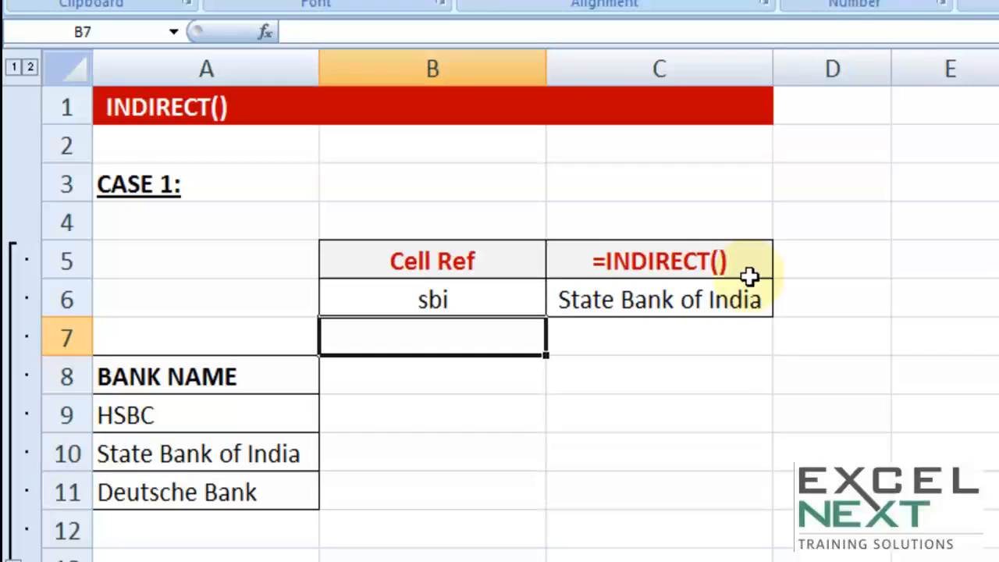
Step: Set the cell reference in B6 to the defined name hsbc
key(Up)
text(hsbc)
key(Return)
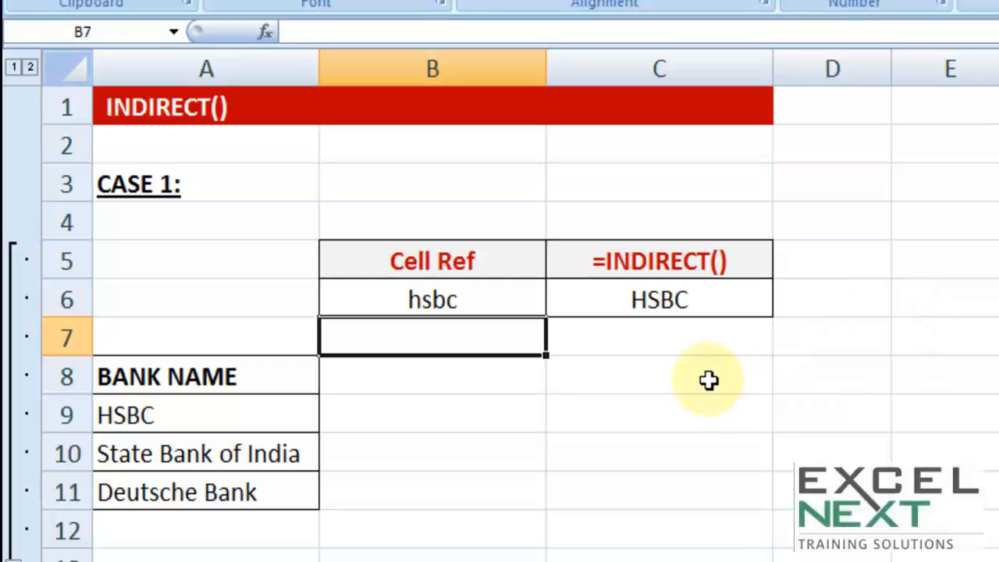
Step: Examine the Case 2 table's months, year headings and YE2008 figures, along with the year selector in B17 and the cell beside it
scroll(707, 352, down, 3)
scroll(707, 352, down, 2)
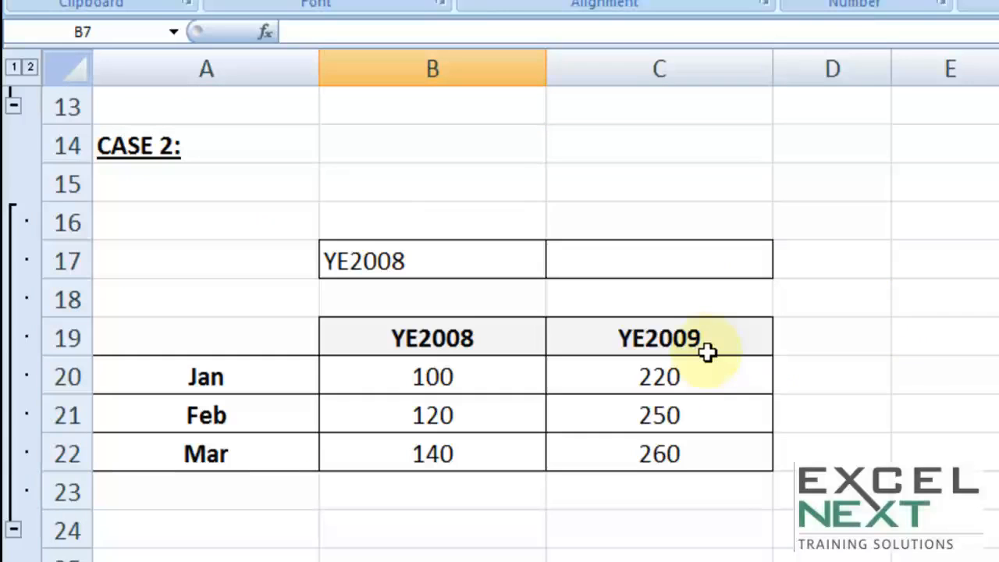
scroll(707, 353, up, 1)
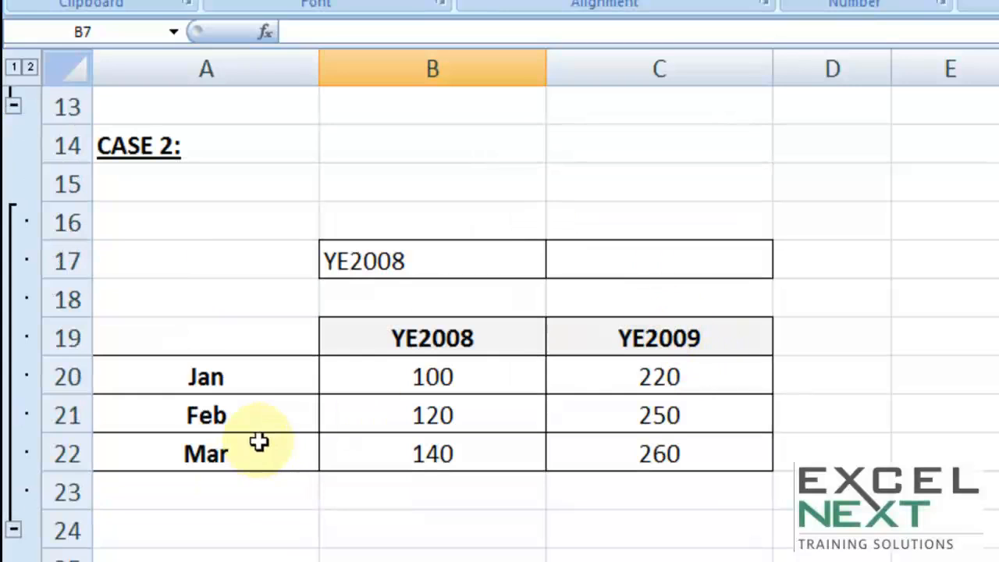
drag(242, 378, 228, 457)
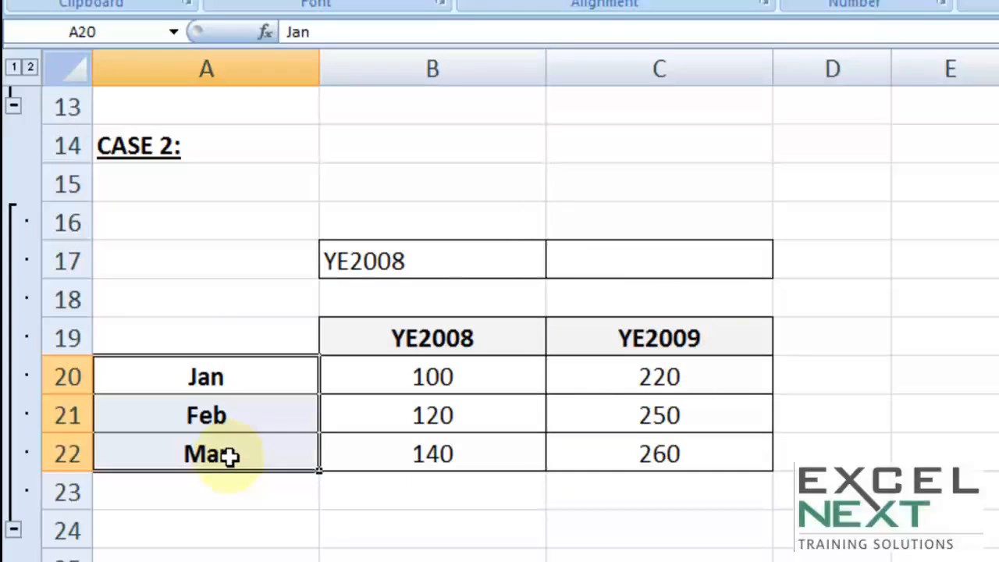
click(443, 347)
click(667, 348)
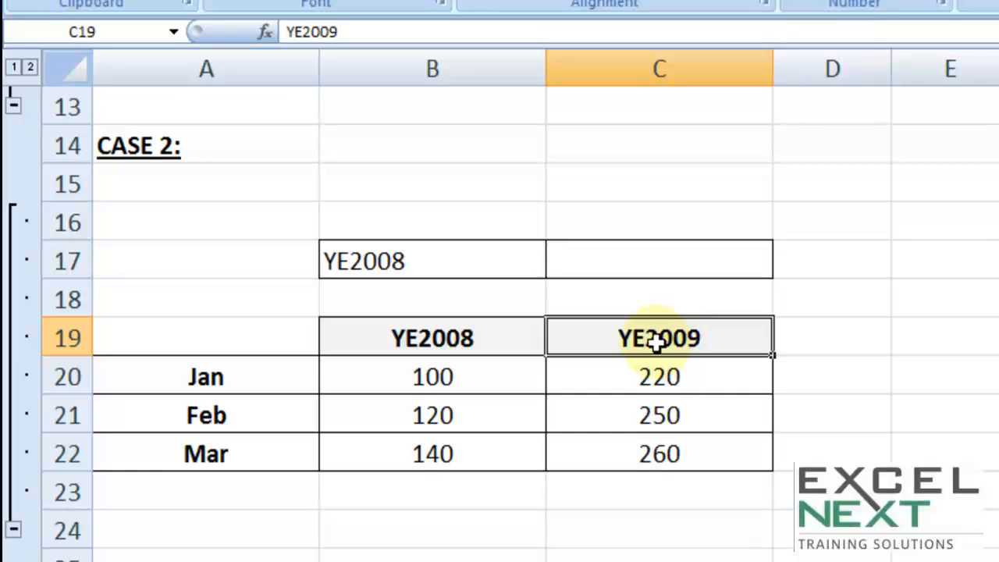
click(629, 260)
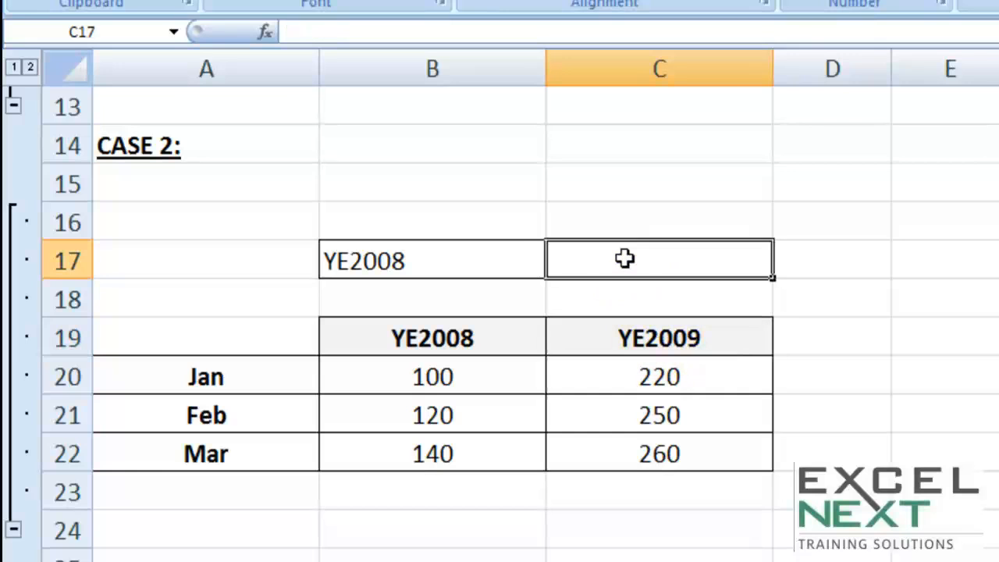
click(402, 260)
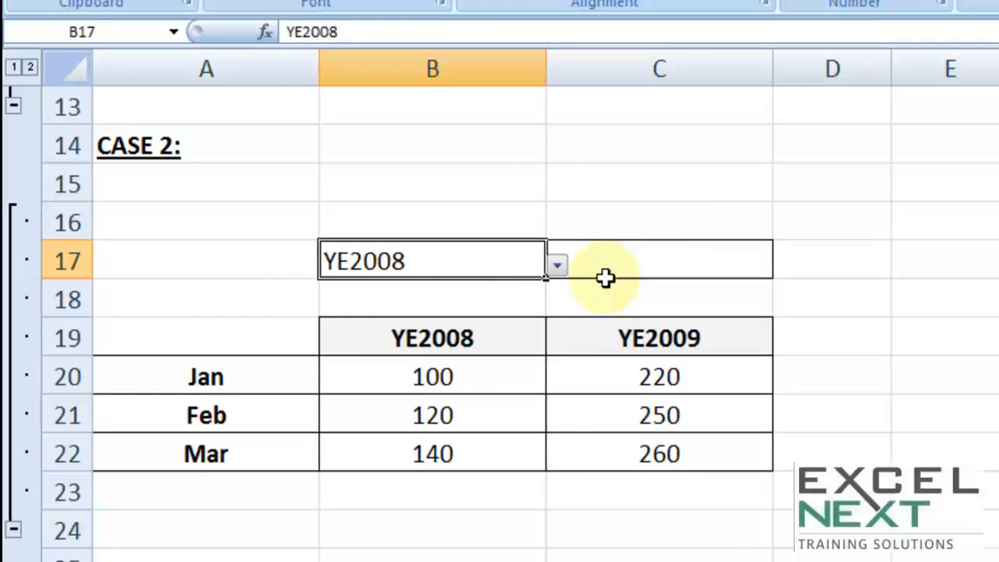
drag(488, 379, 462, 456)
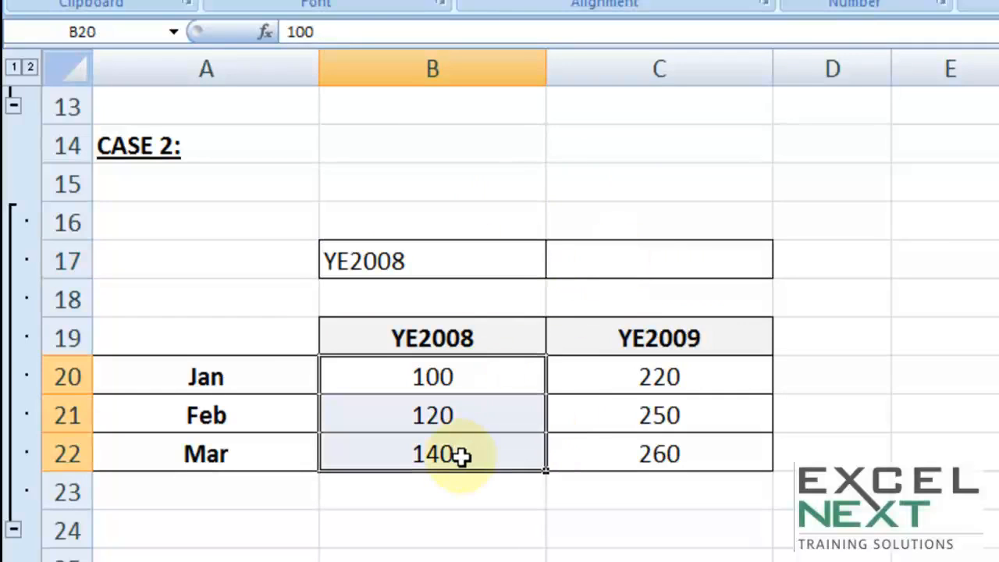
Step: Choose YE2009 as the year in the Case 2 selector cell B17
click(512, 265)
click(558, 267)
click(398, 316)
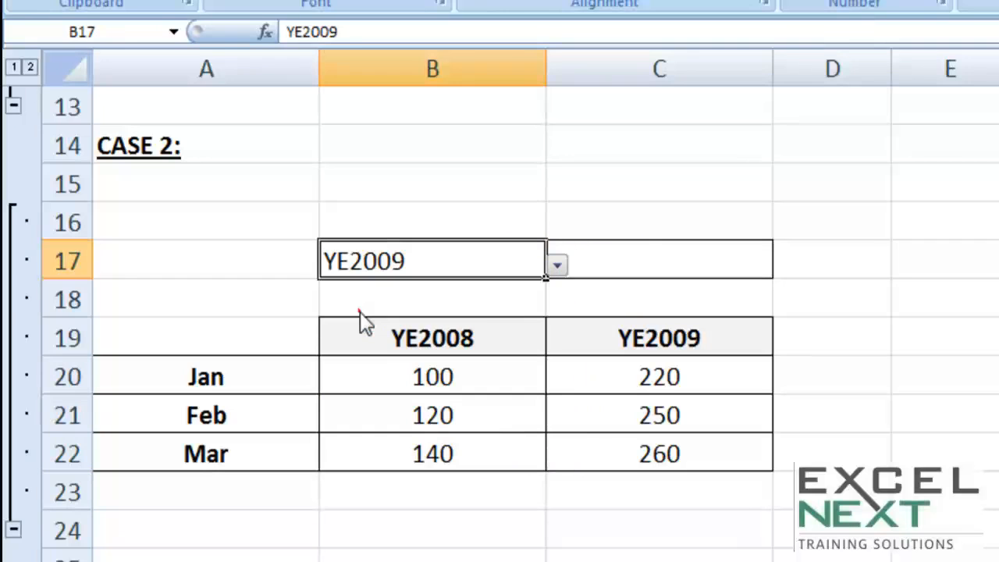
click(631, 275)
drag(662, 380, 661, 456)
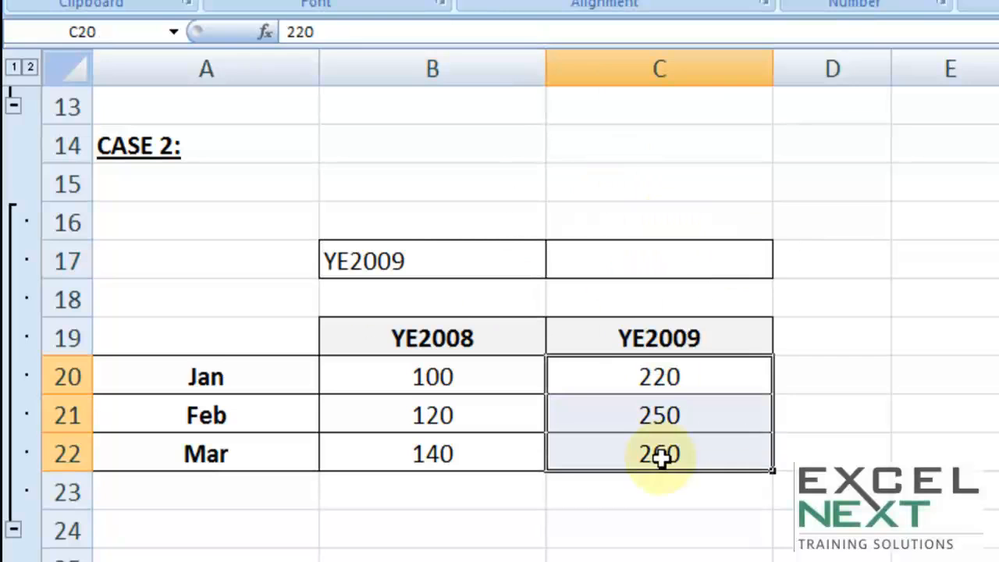
click(630, 266)
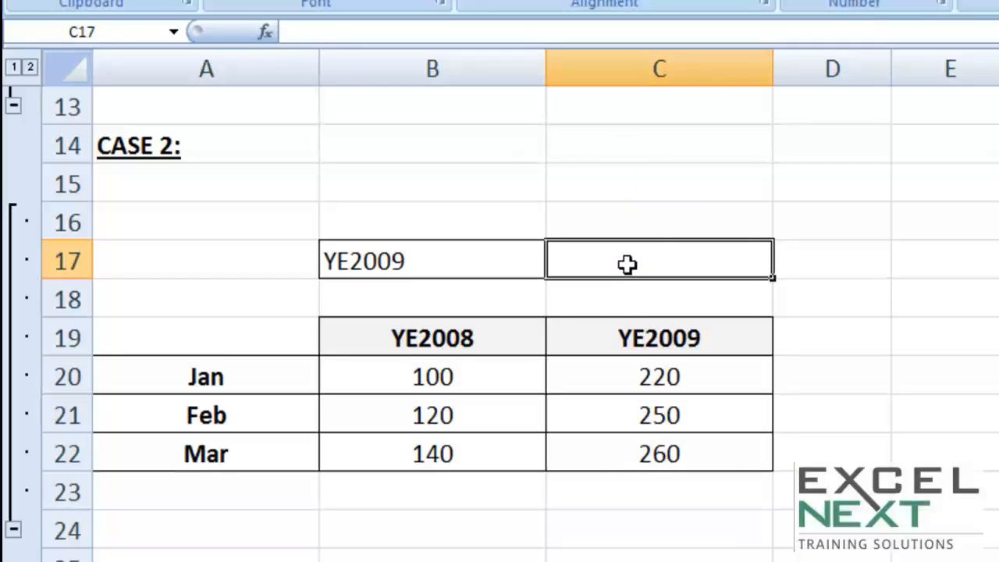
text(=sum)
key(Tab)
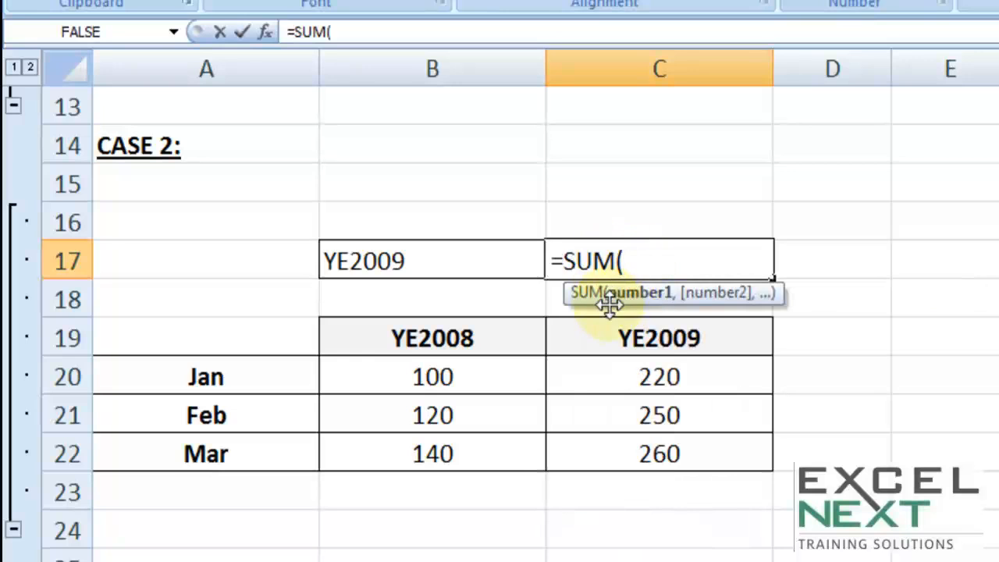
drag(468, 376, 425, 454)
drag(683, 377, 660, 454)
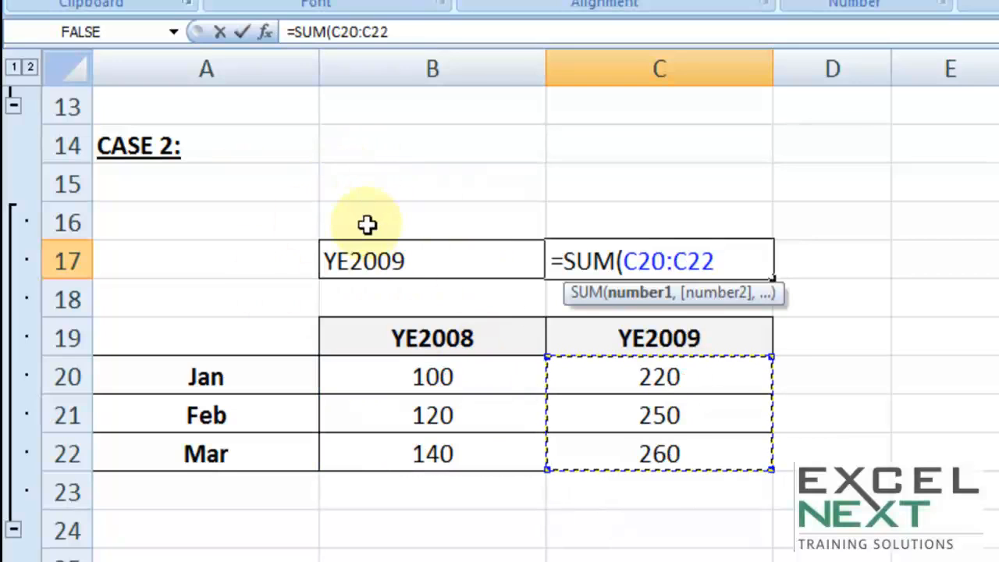
key(Escape)
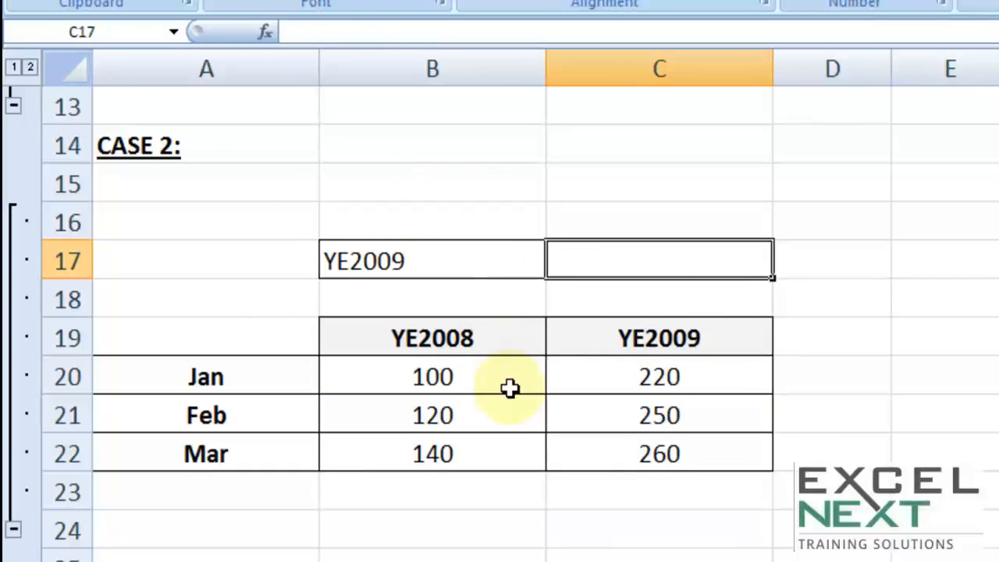
Step: Try to name the range of YE2008 monthly figures, B20:B22, as ye2008, and return to the top of the sheet
drag(454, 379, 445, 453)
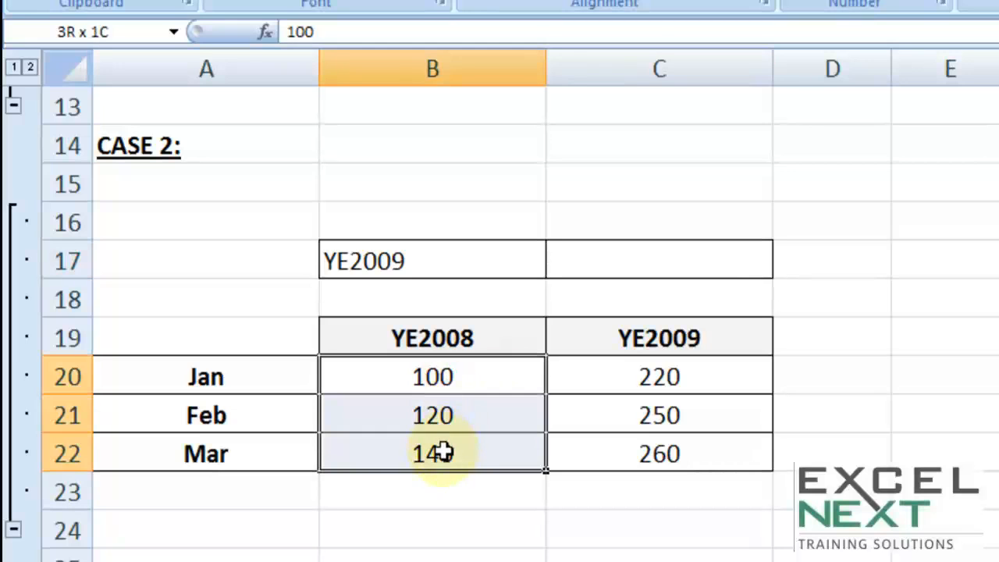
click(129, 28)
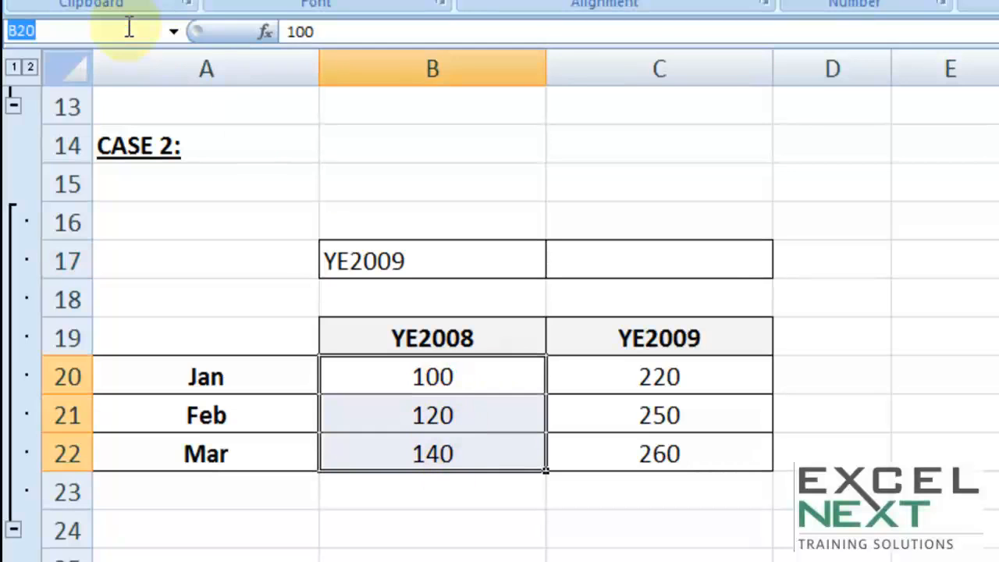
text(ye2008)
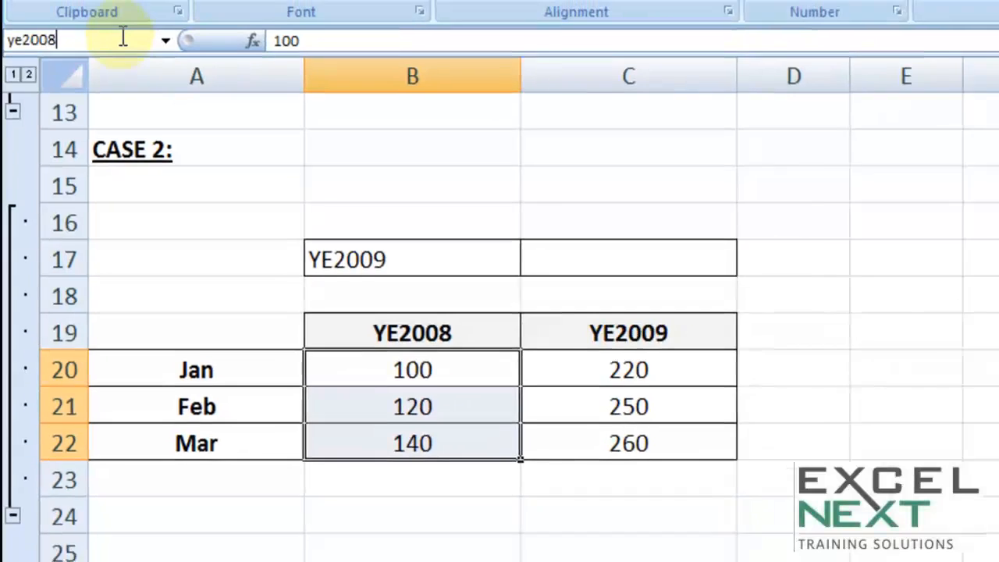
key(Return)
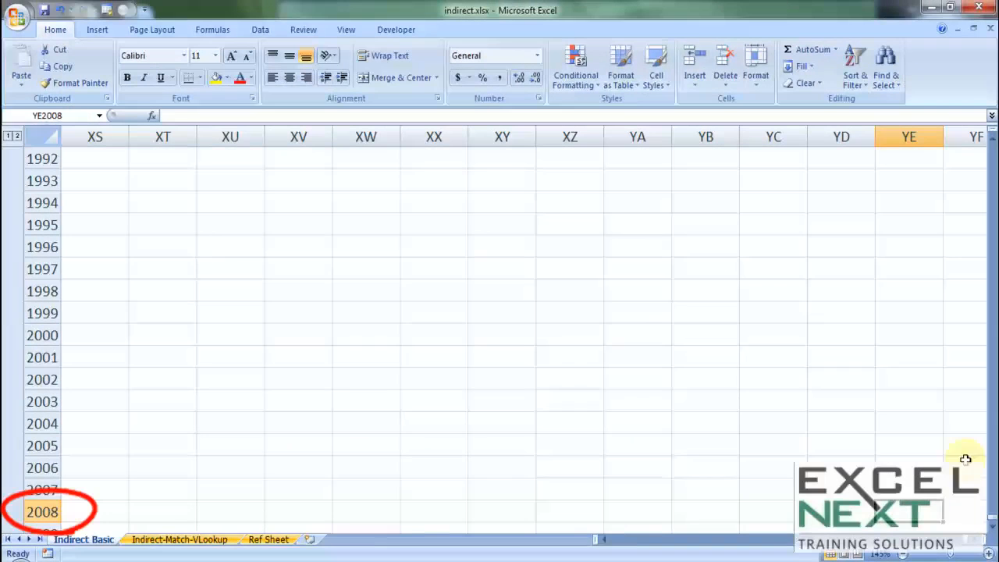
drag(969, 543, 600, 542)
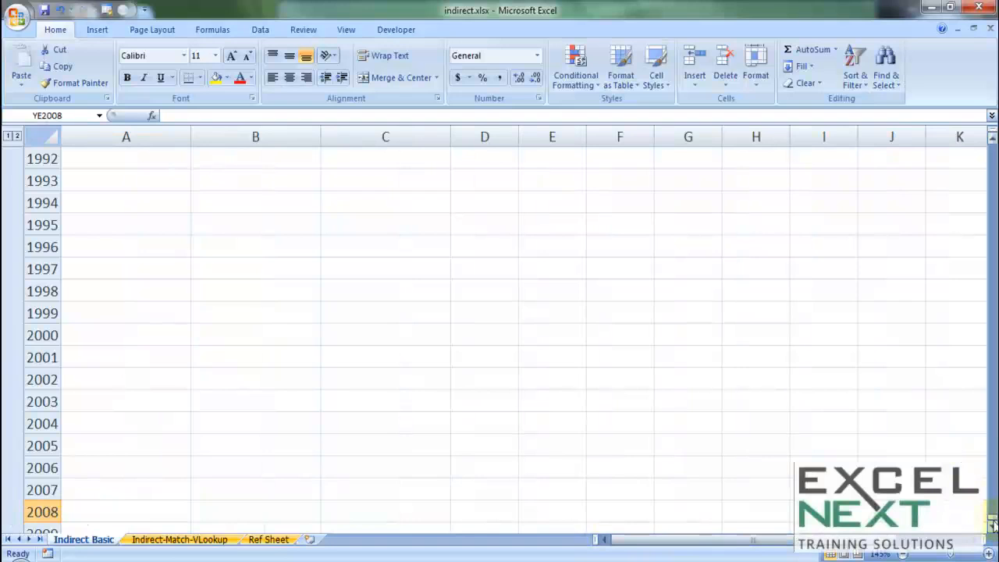
drag(992, 525, 971, 141)
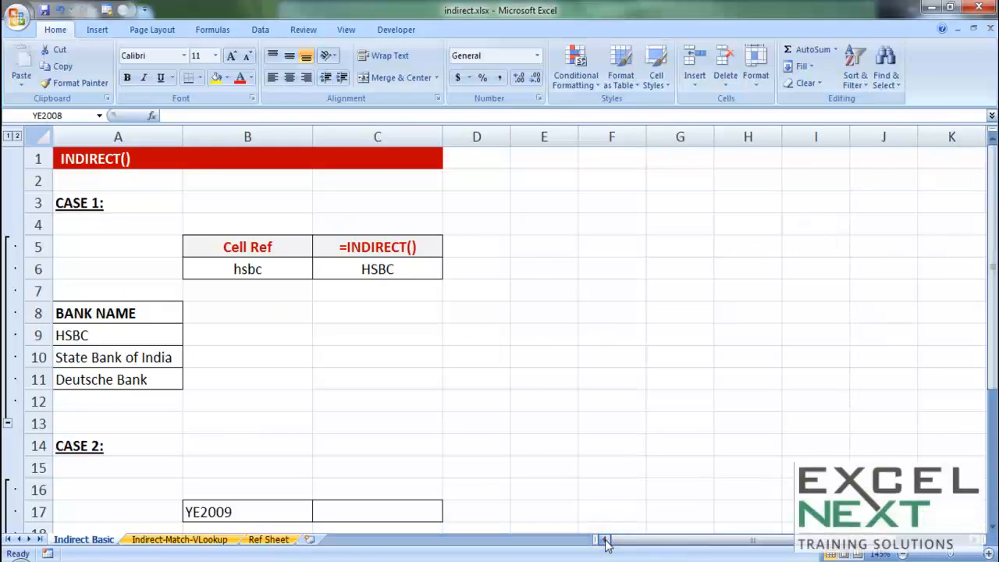
Step: Add an underscore to the Case 2 year headings so B19 reads YE_2008 and C19 reads YE_2009
scroll(602, 381, down, 4)
click(239, 296)
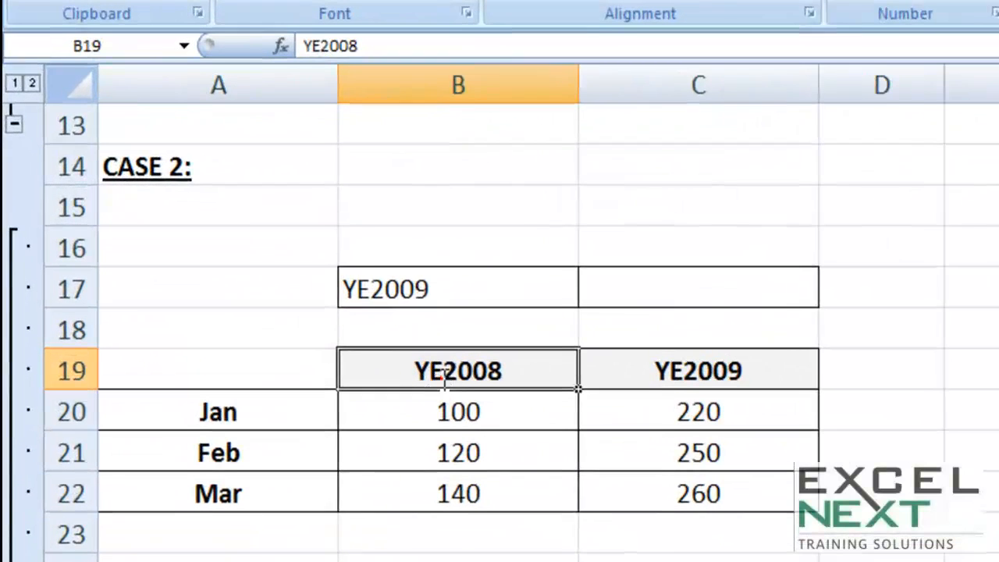
double_click(443, 374)
text(_2008)
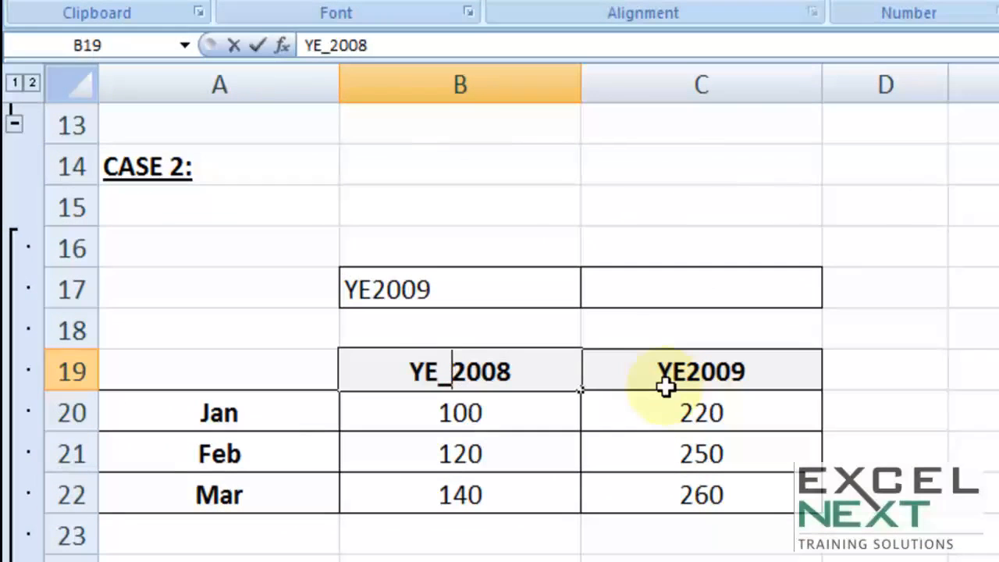
double_click(675, 376)
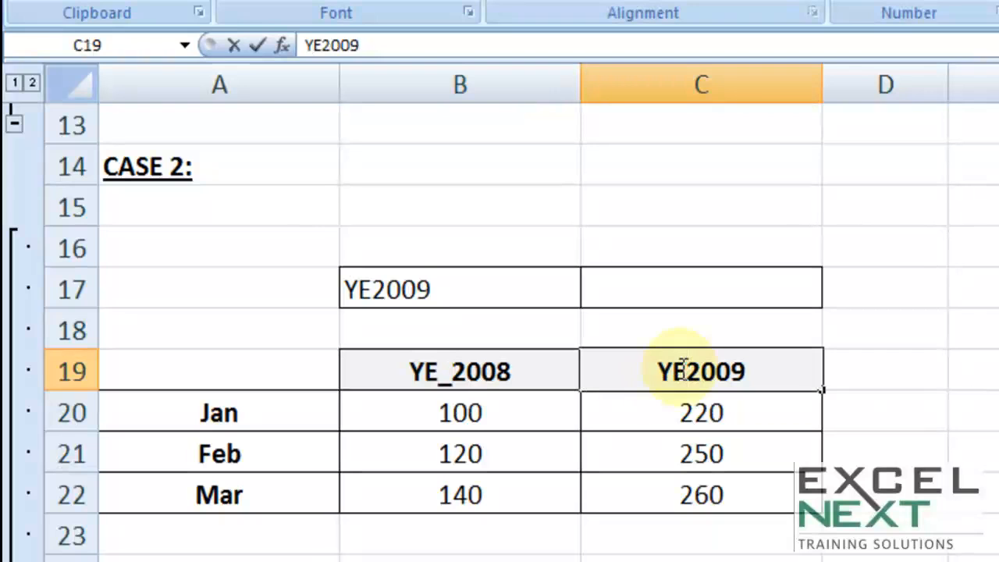
text(_)
click(730, 479)
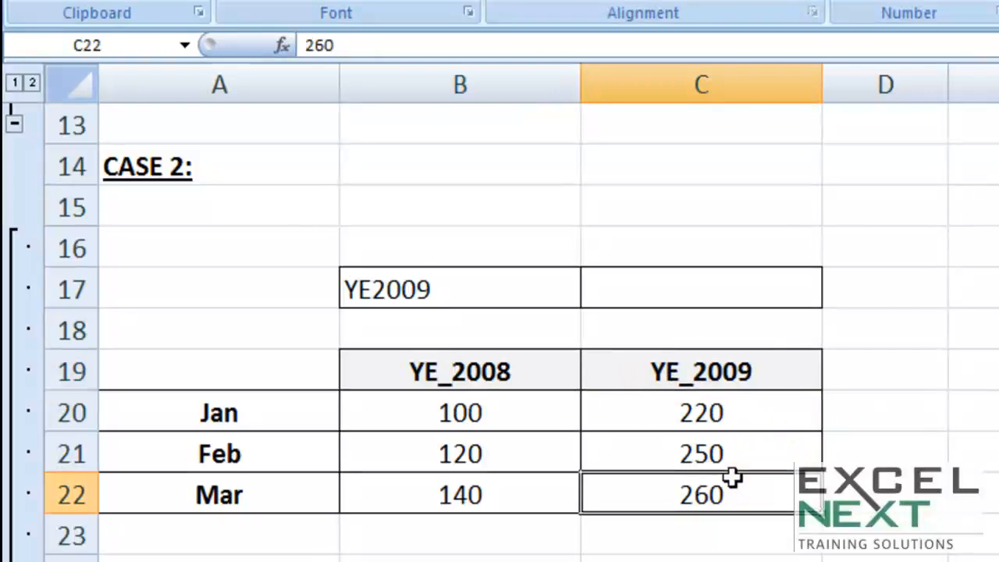
Step: Try YE_2009 in the year selector cell B17, and set it to YE_2008
click(495, 289)
click(592, 292)
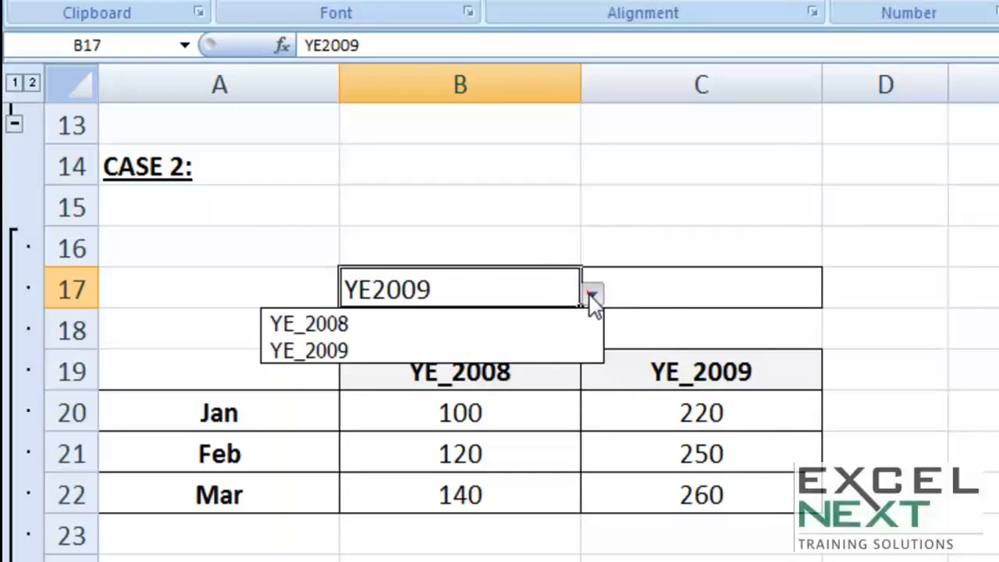
click(345, 351)
click(593, 293)
click(396, 324)
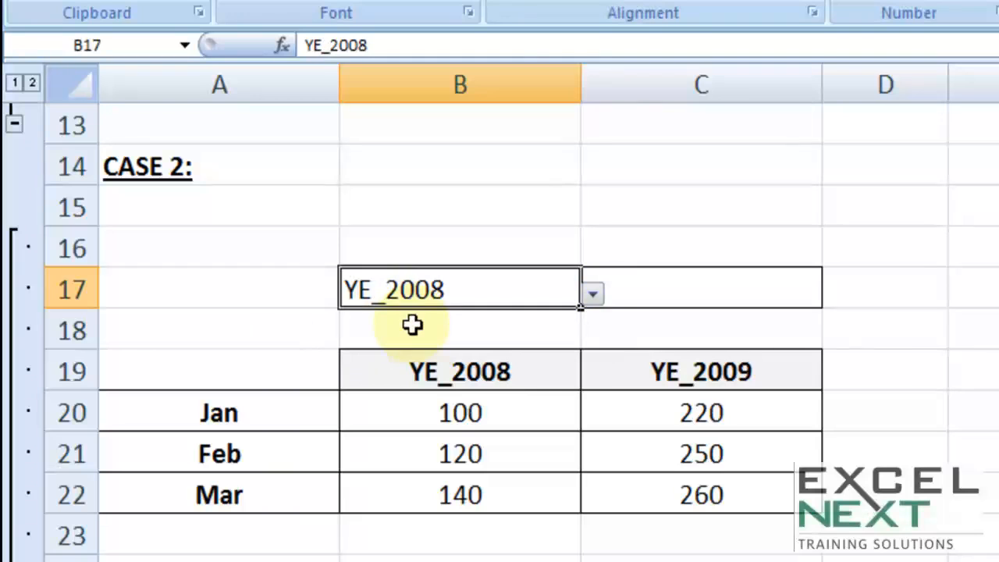
Step: Define the name ye_2008 for the January to March figures in B20:B22
click(638, 295)
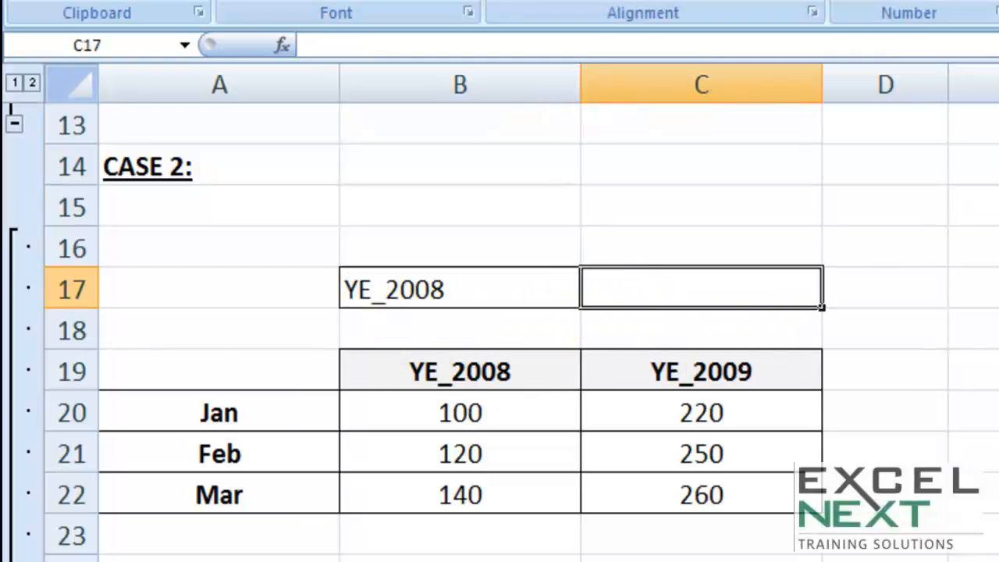
drag(507, 410, 493, 485)
click(132, 44)
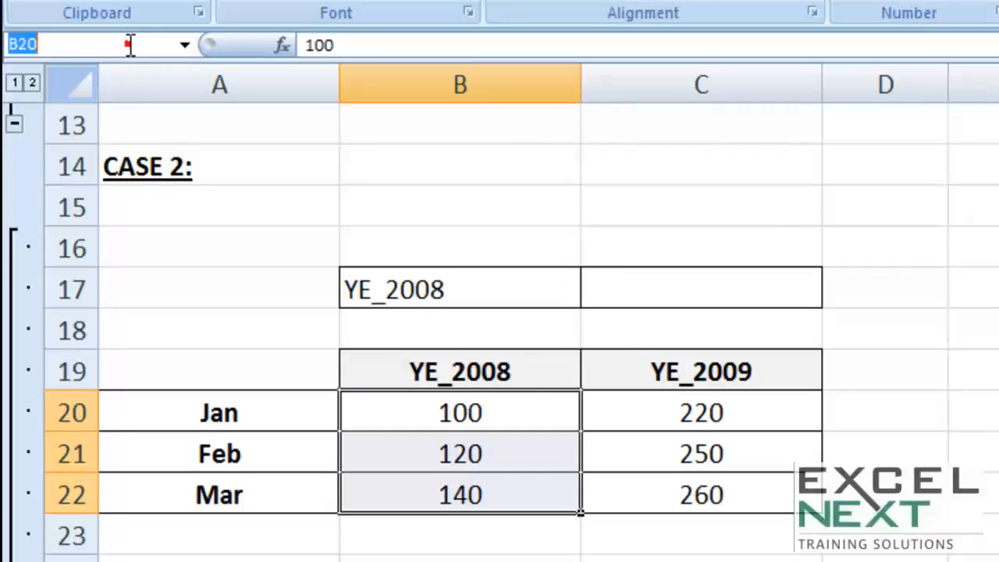
text(ye_2008)
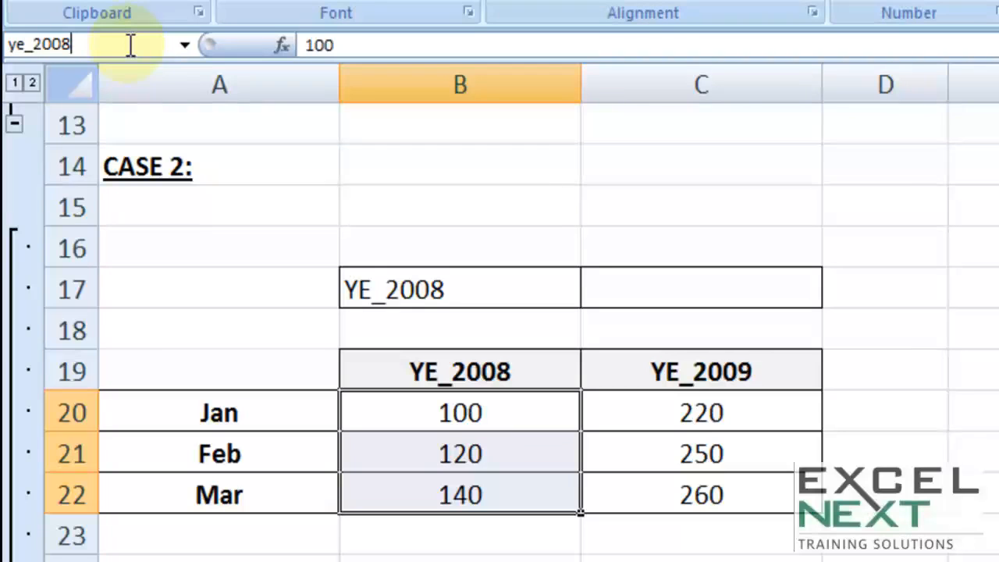
key(Return)
Step: Define the name ye_2009 for the January to March figures in C20:C22
click(613, 407)
drag(613, 407, 604, 490)
click(109, 43)
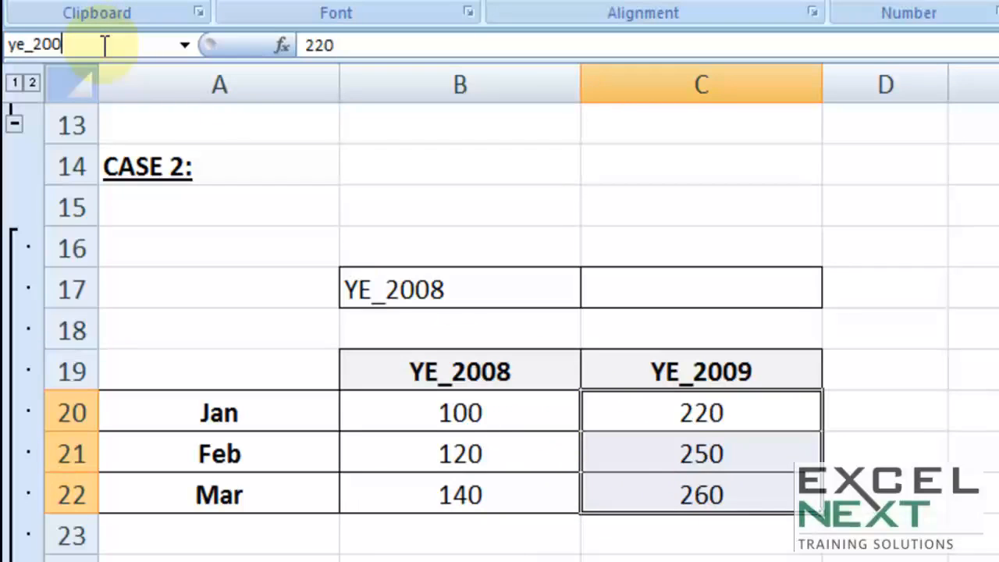
key(Return)
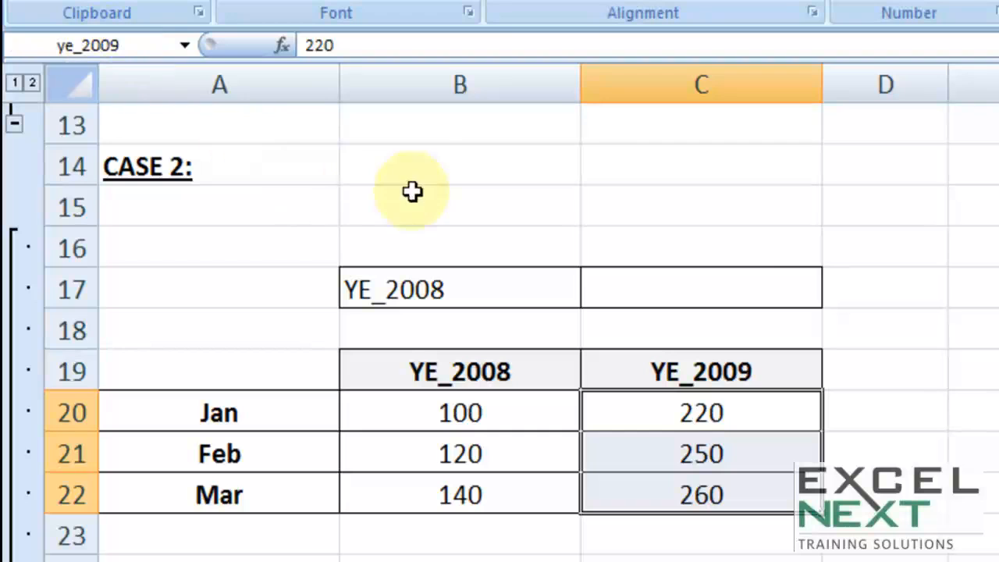
Step: Enter the formula =SUM(INDIRECT(B17)) in C17 to total the figures of the selected year
click(647, 285)
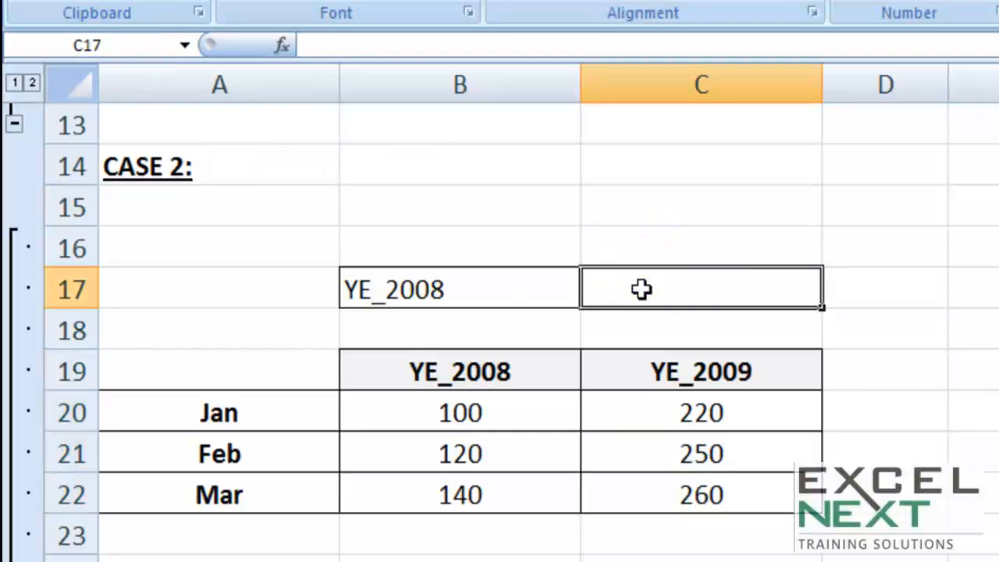
text(=sum)
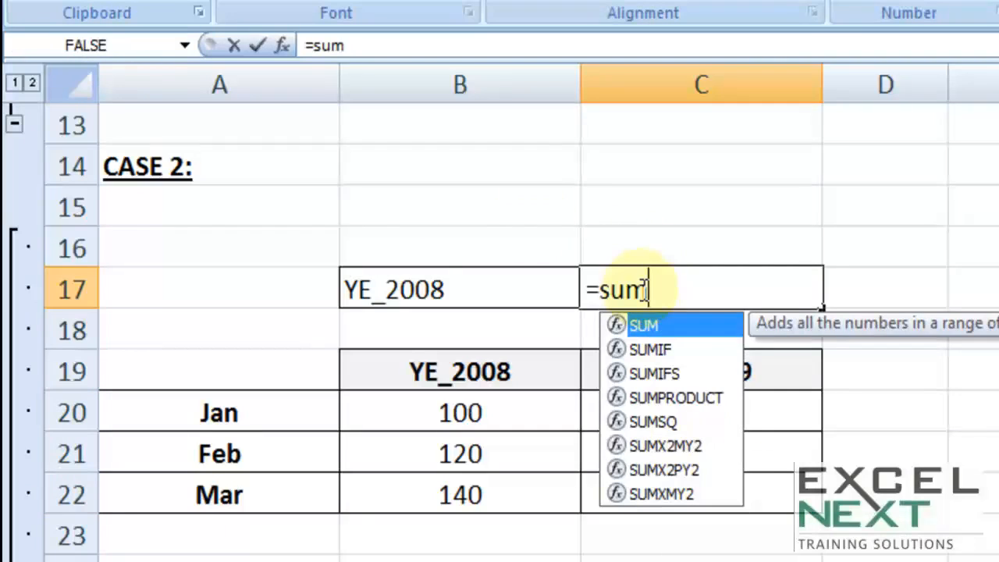
key(Tab)
text(ind)
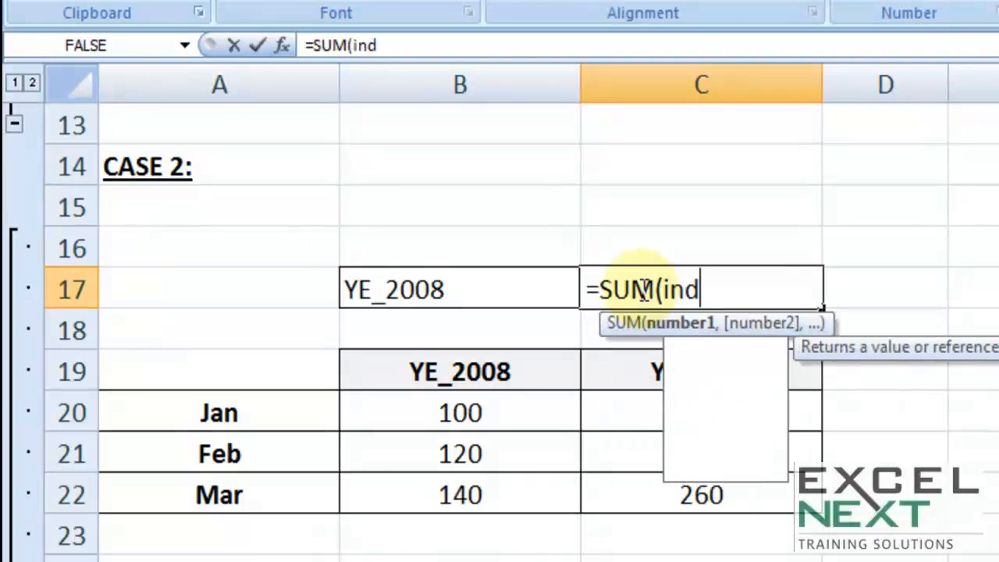
text(irect)
key(Tab)
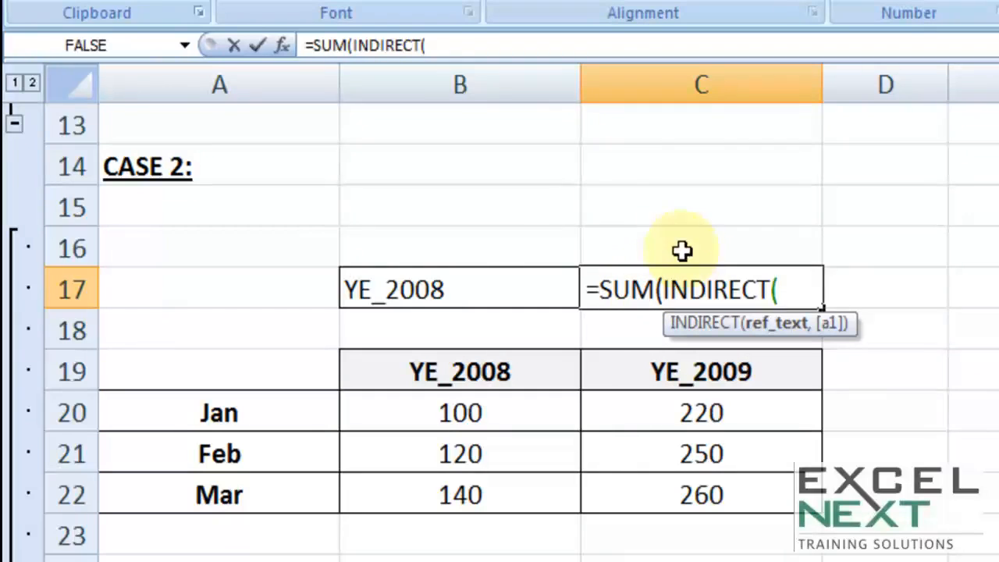
click(419, 287)
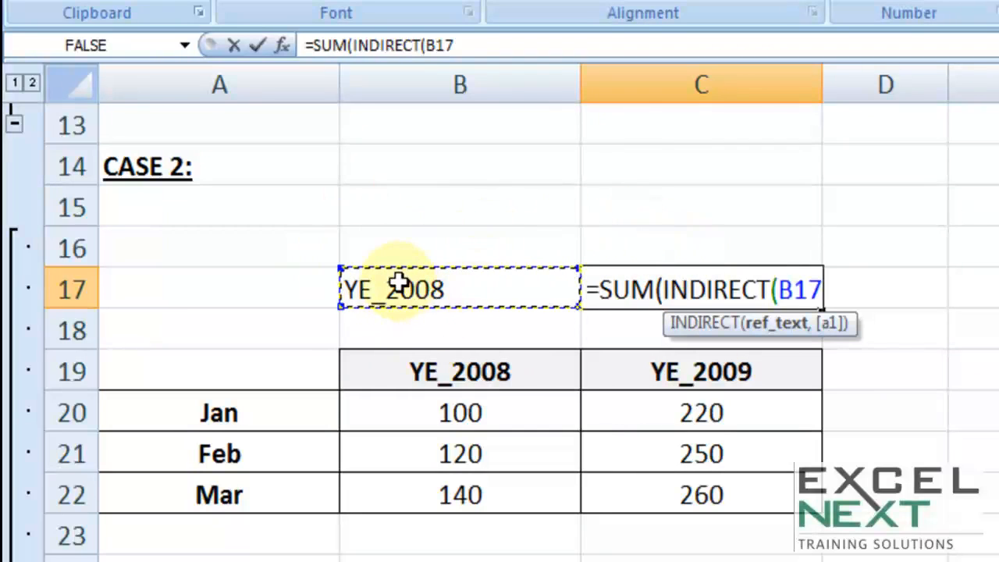
text())
key(Return)
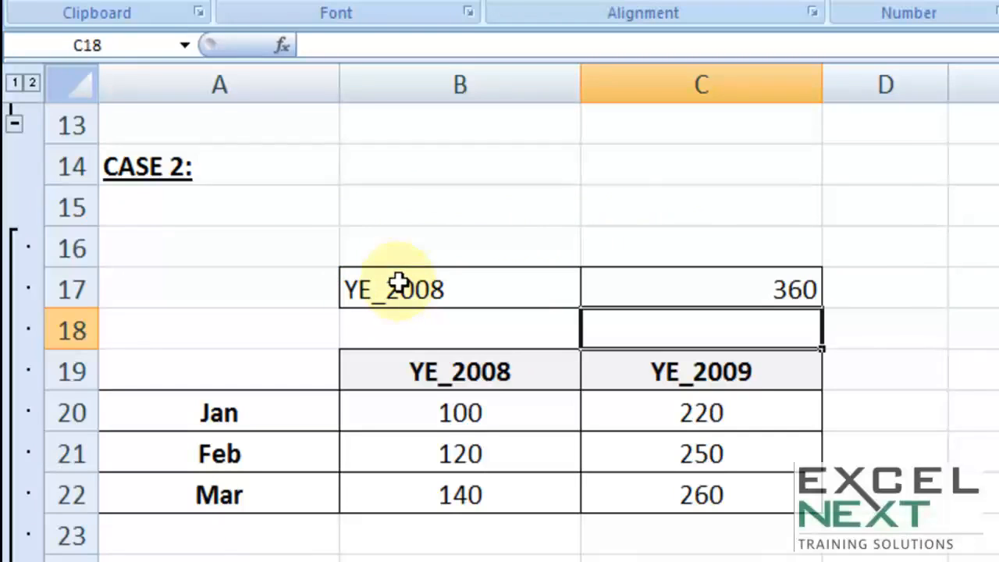
Step: Add column sums for both years in B23:C23 and format them bold and italic
drag(461, 533, 617, 539)
key(alt+equal)
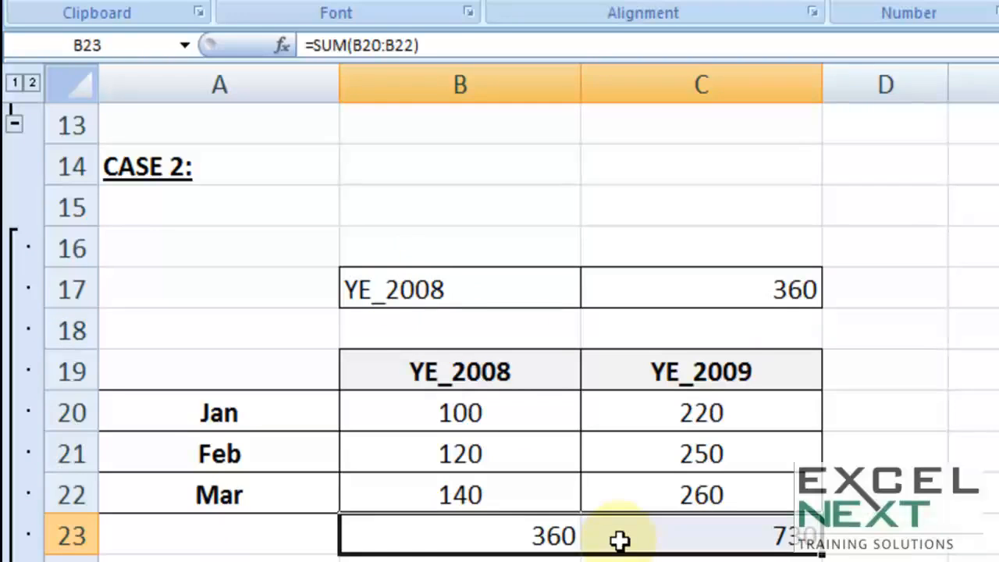
key(ctrl+b)
key(ctrl+i)
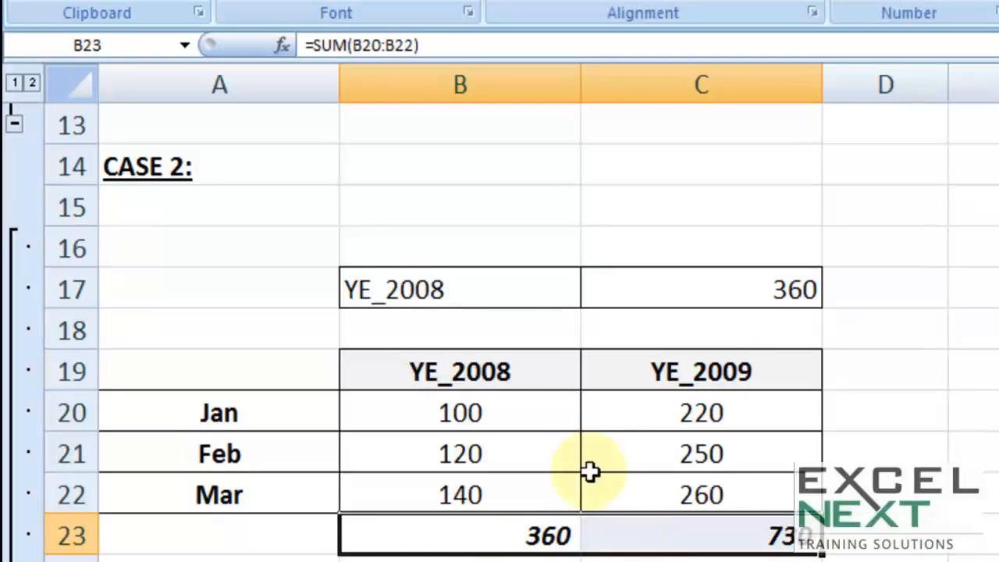
Step: Choose YE_2009 in the year selector cell B17 to test the INDIRECT sum
click(528, 290)
click(593, 293)
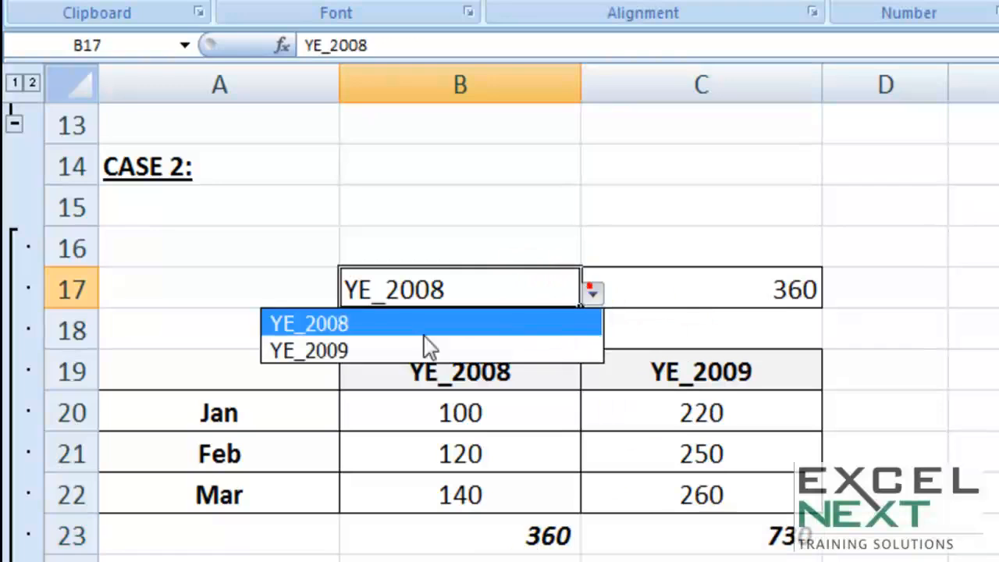
click(356, 348)
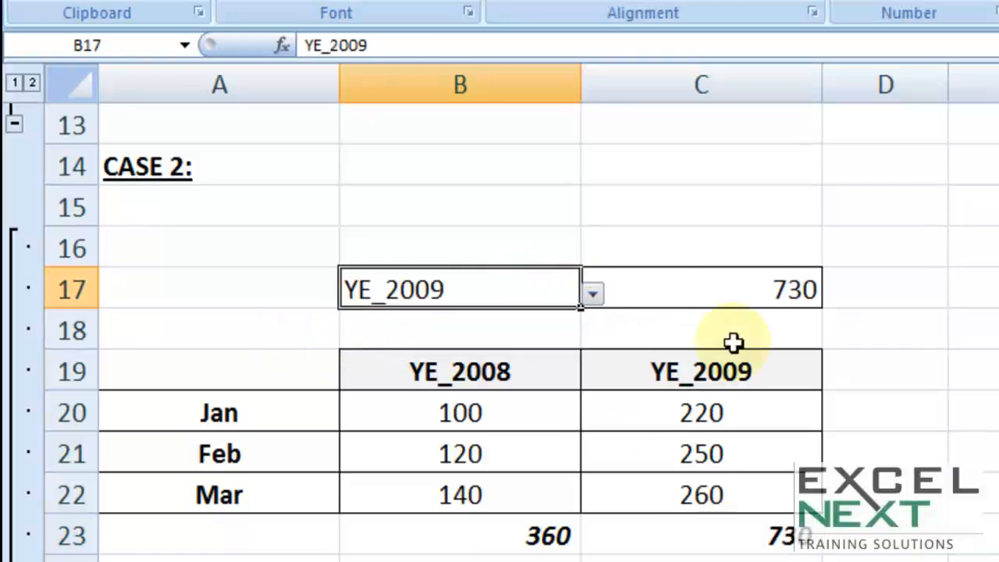
Step: Examine the B17 argument and the nested INDIRECT part of the SUM formula in C17, leaving the formula as is
double_click(763, 285)
drag(663, 291, 828, 288)
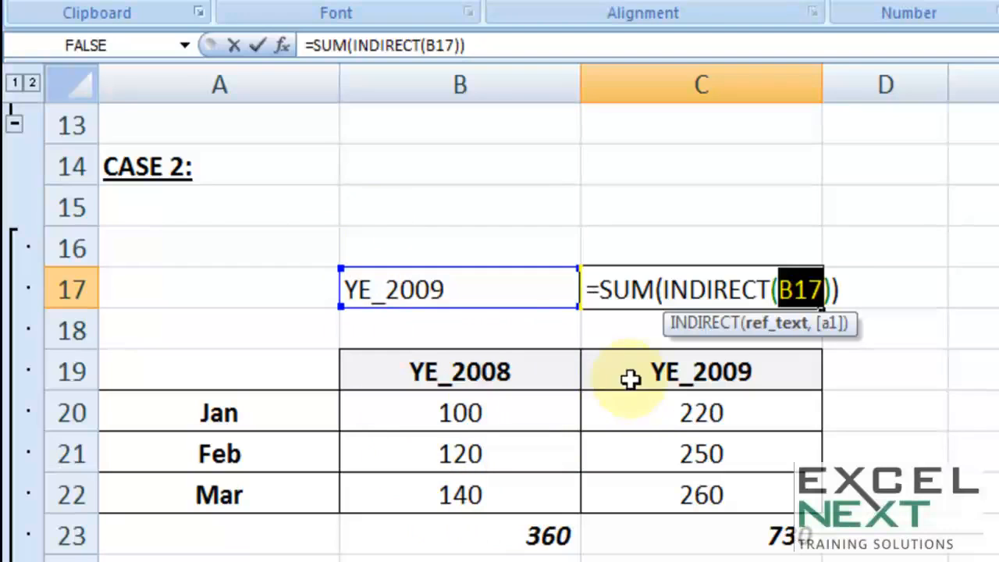
key(ctrl+Return)
double_click(742, 289)
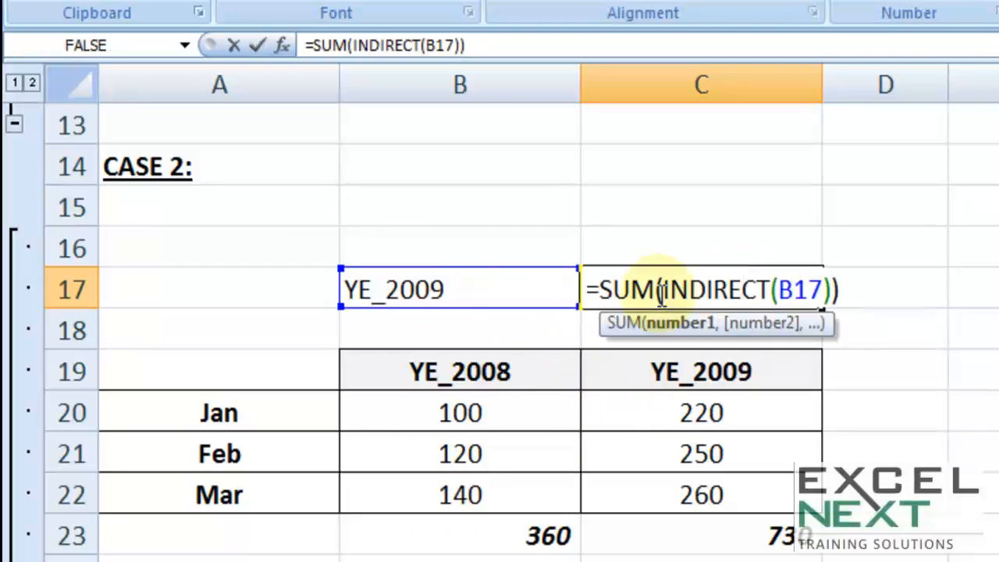
mouse_move(657, 291)
mouse_down()
mouse_move(802, 293)
mouse_move(832, 305)
mouse_move(816, 292)
mouse_move(654, 284)
mouse_move(666, 291)
mouse_up()
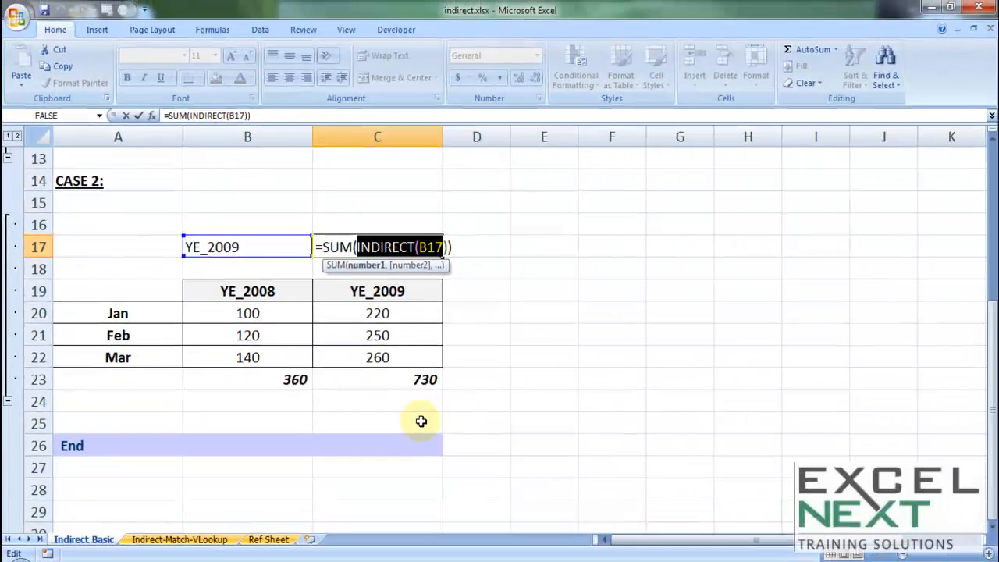
key(Escape)
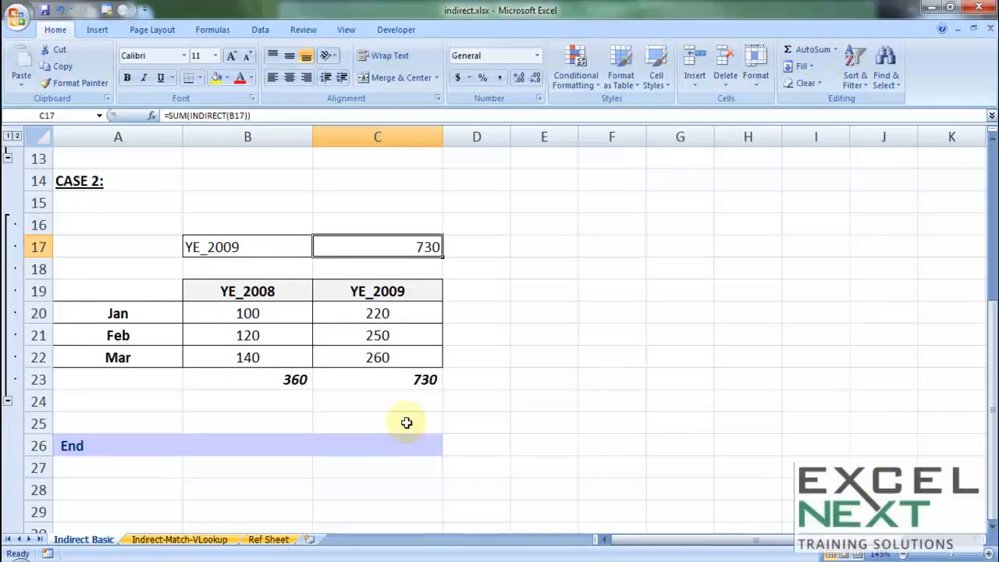
Step: Open the Indirect-Match-VLookup sheet and examine the scenario selector B3 and the Sales, Cost and Profit labels
click(164, 540)
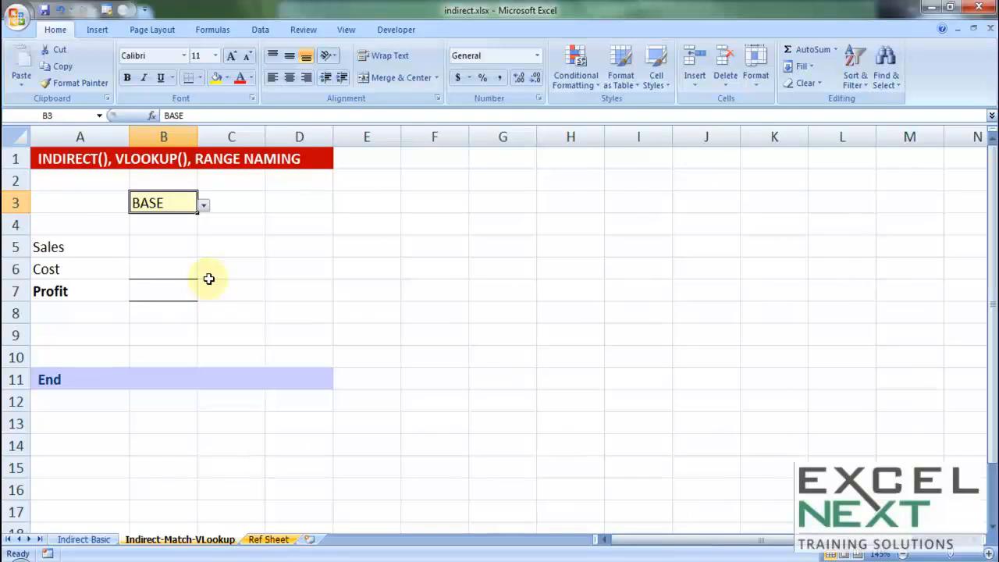
click(203, 208)
click(203, 209)
click(204, 208)
click(203, 209)
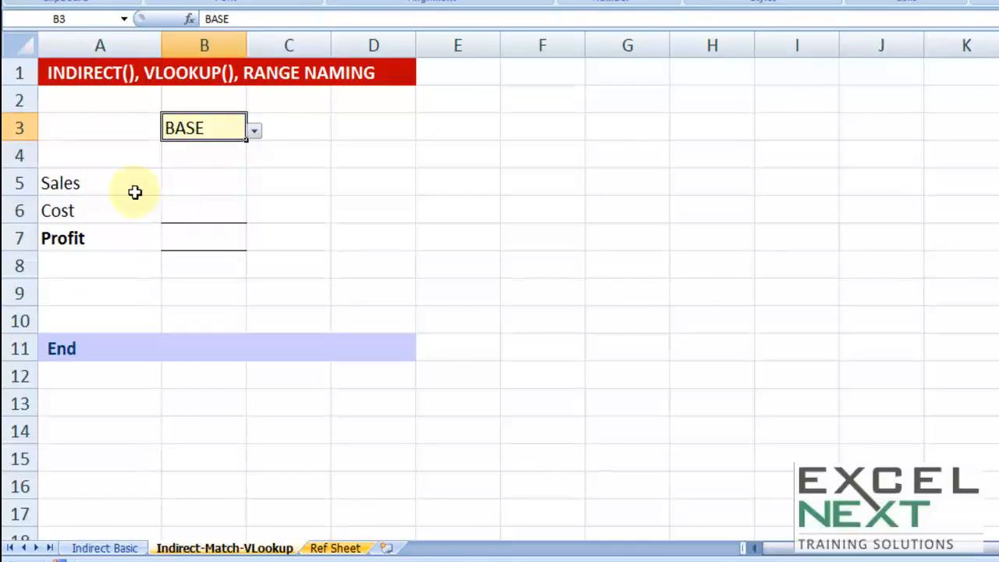
click(96, 193)
click(96, 220)
click(96, 229)
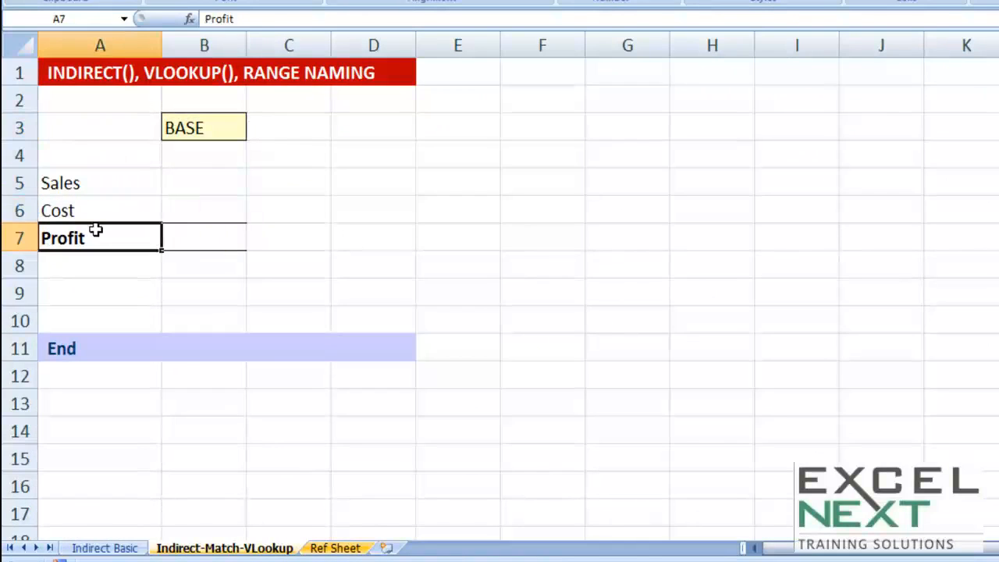
Step: Choose BEST in selector cell B3 and examine the matching BEST figures on the Ref Sheet
click(186, 126)
click(258, 130)
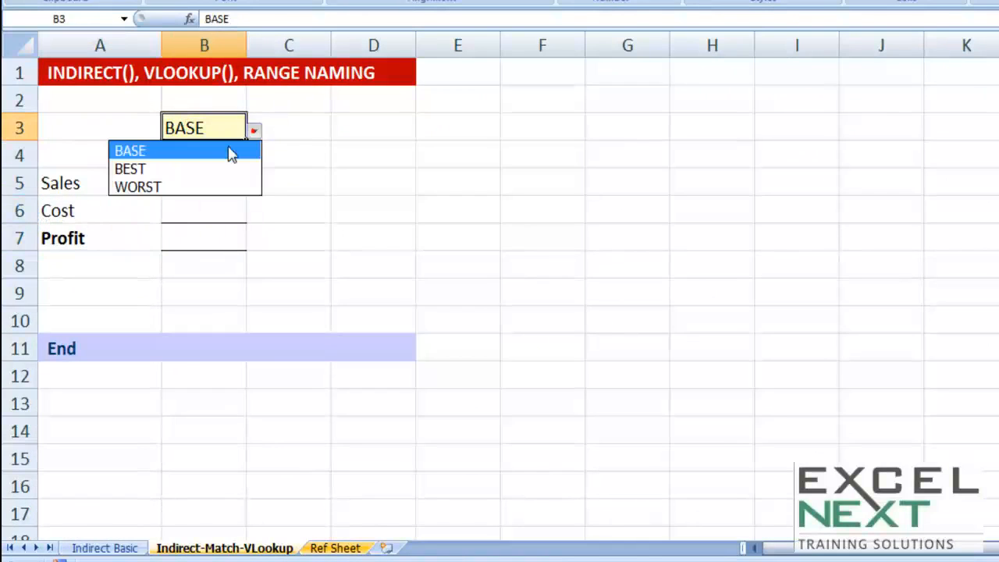
click(179, 168)
click(329, 549)
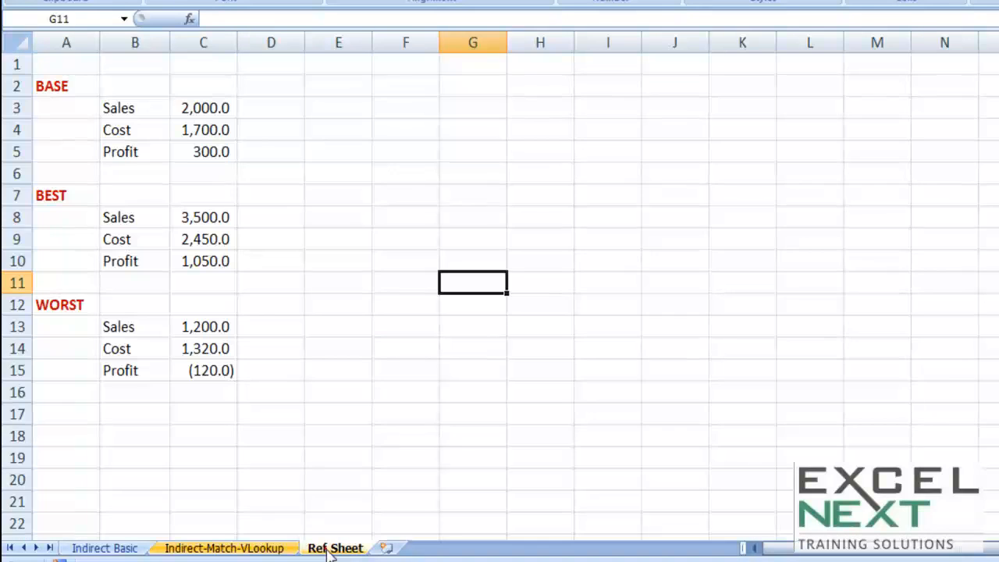
drag(113, 212, 201, 260)
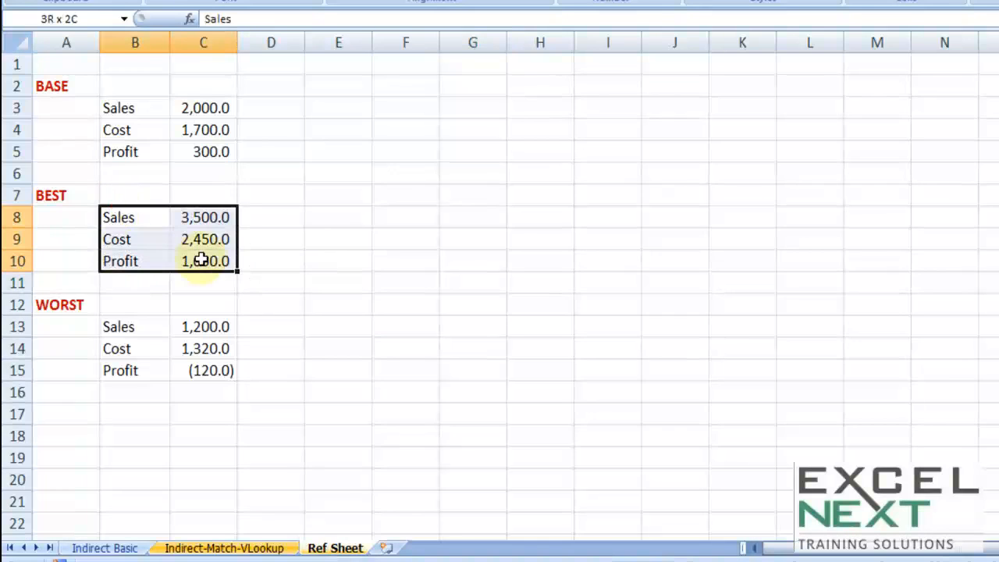
click(236, 549)
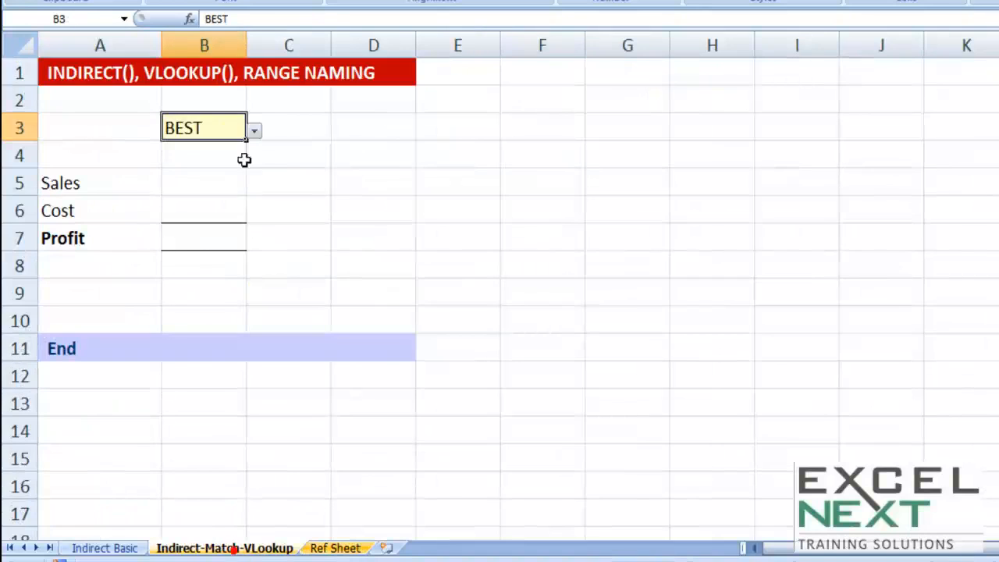
Step: Choose WORST in selector cell B3 and compare the scenario blocks on the Ref Sheet
click(256, 131)
click(192, 185)
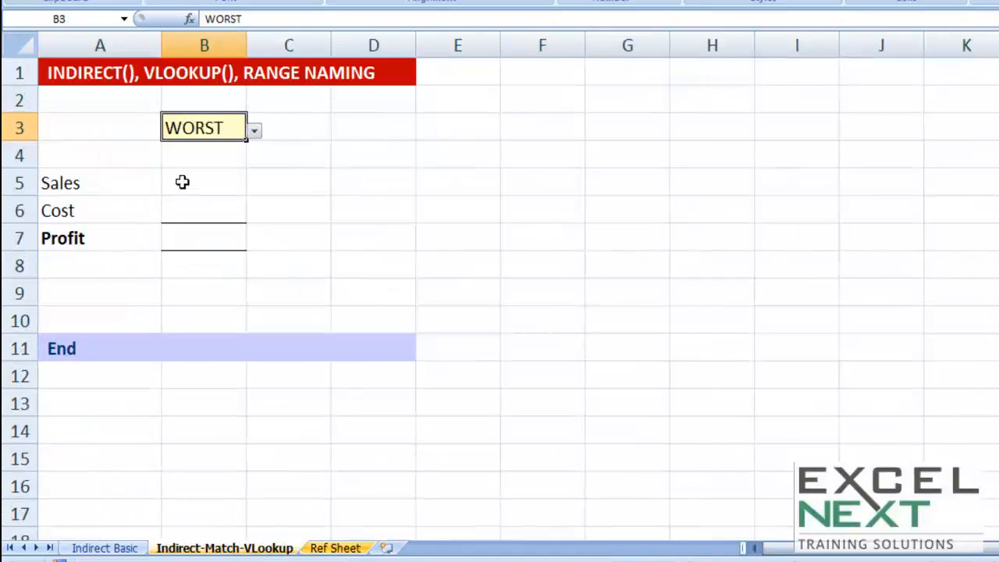
click(328, 549)
drag(134, 327, 175, 377)
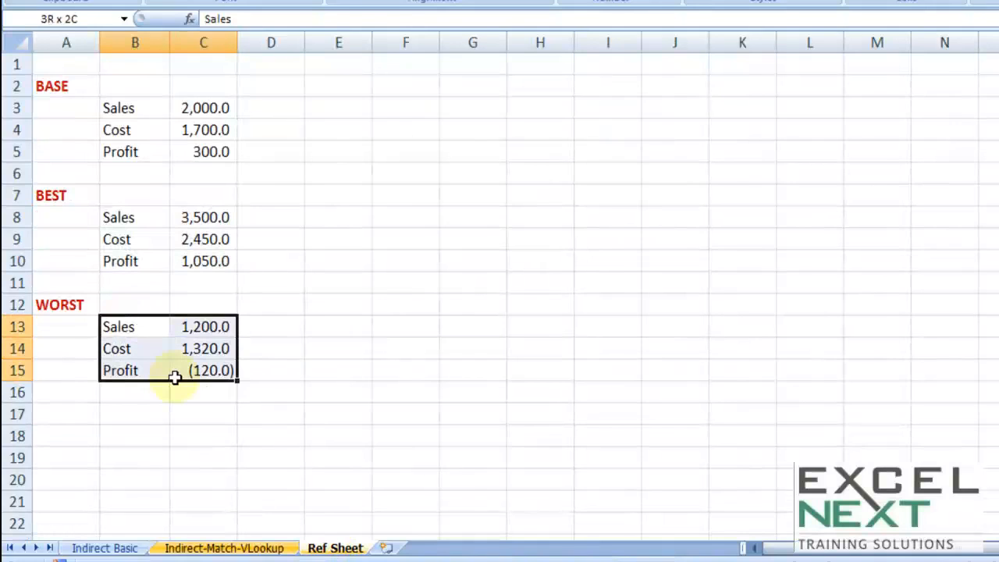
drag(117, 110, 192, 152)
drag(133, 219, 191, 261)
drag(170, 322, 195, 373)
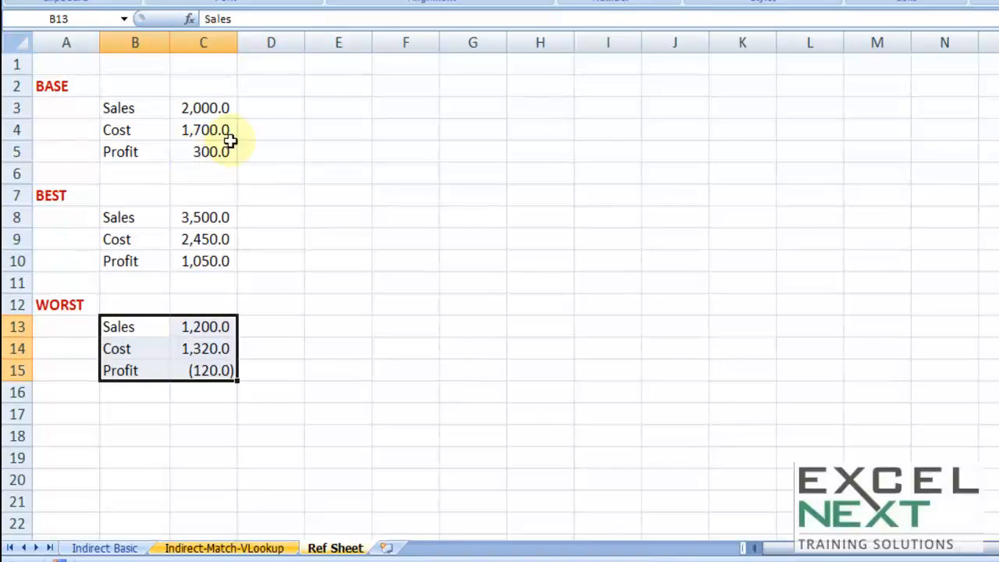
click(224, 549)
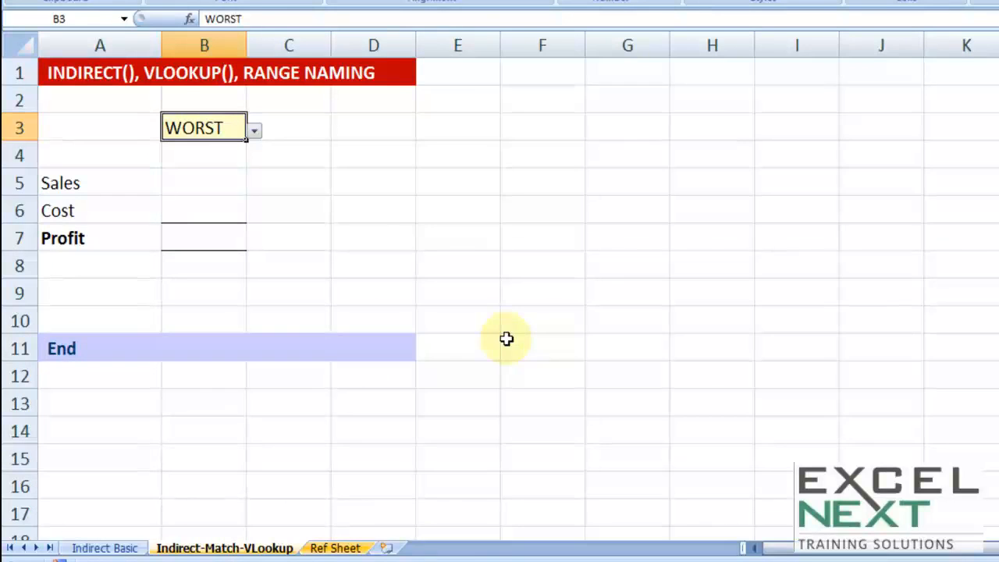
Step: Choose BASE in selector cell B3, select B5, and review the BASE block on the Ref Sheet
click(266, 128)
click(229, 129)
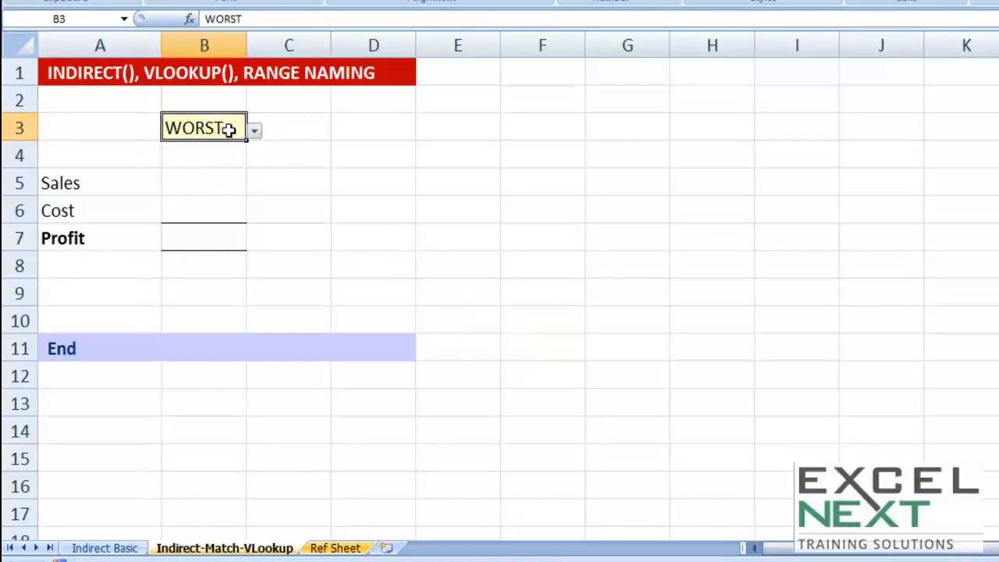
click(255, 130)
click(158, 153)
click(180, 179)
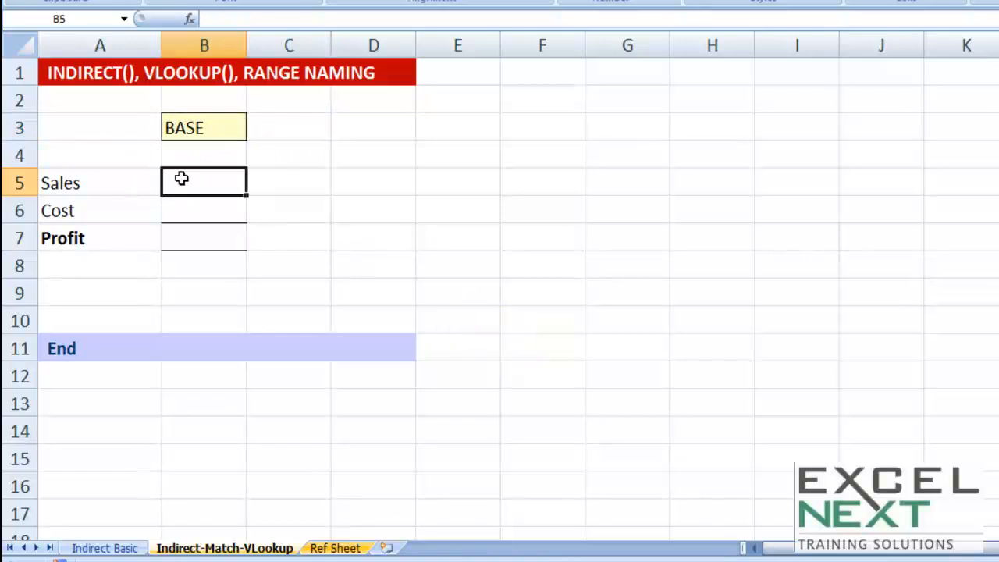
click(327, 548)
drag(59, 81, 195, 152)
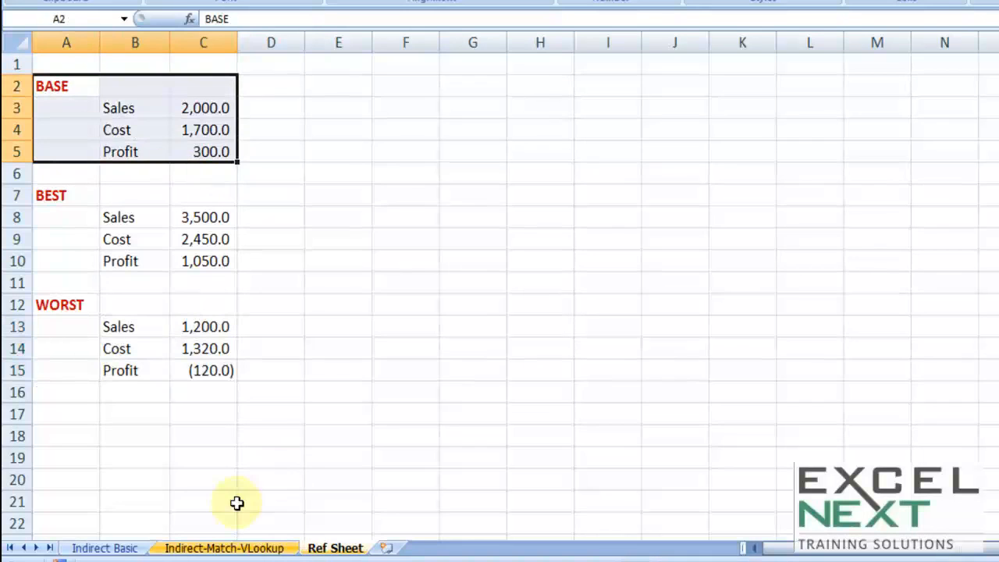
Step: Start a VLOOKUP formula in B5 with lookup value A5 and the absolute table range 'Ref Sheet'!$B$3:$C$5
click(207, 547)
text(=vl)
key(Tab)
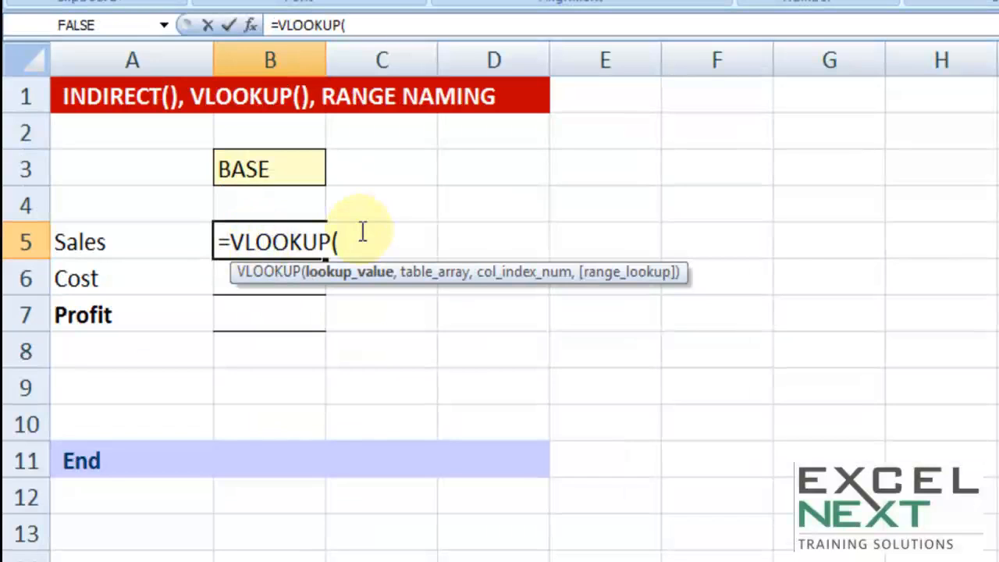
click(140, 232)
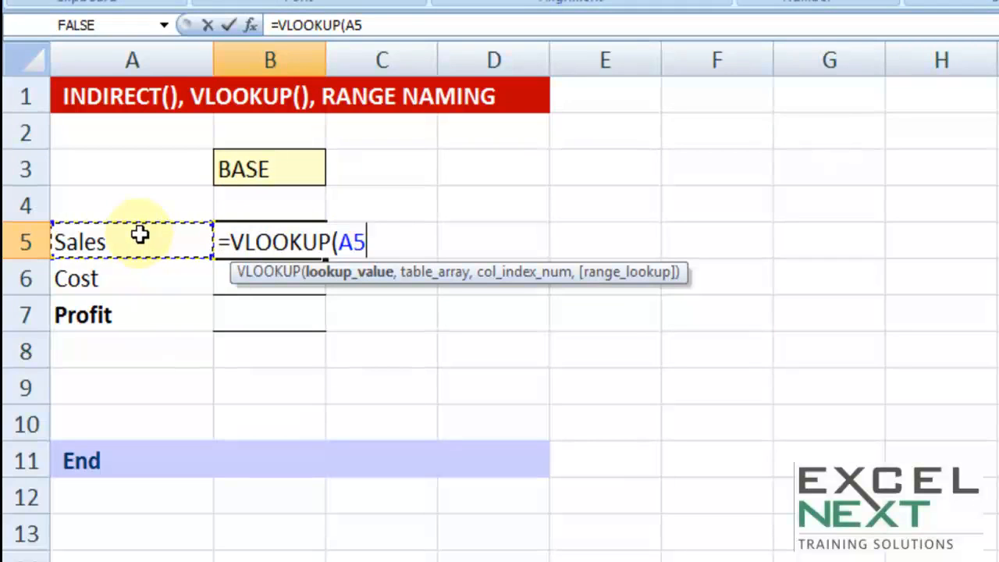
text(,)
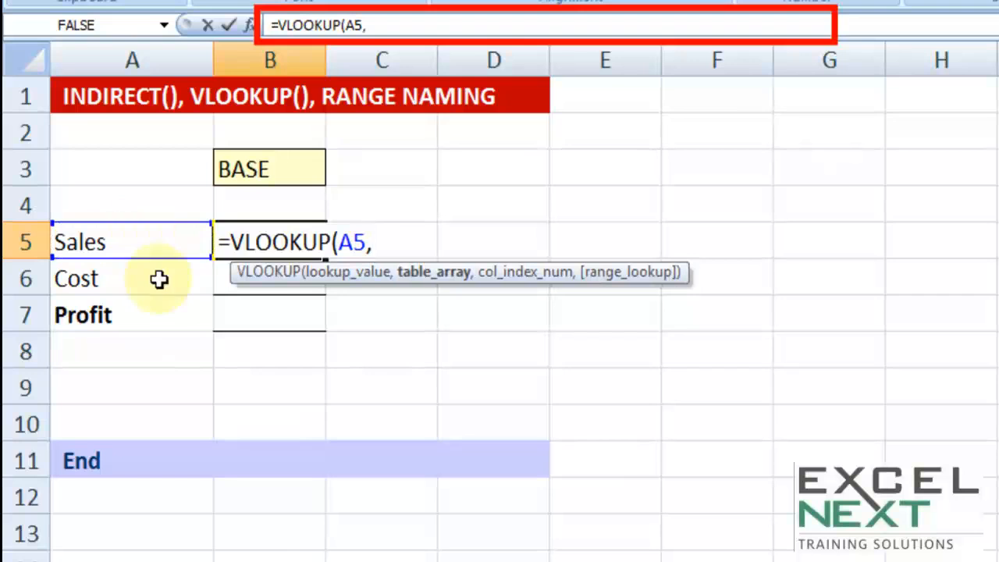
click(274, 559)
drag(163, 136, 258, 202)
key(F4)
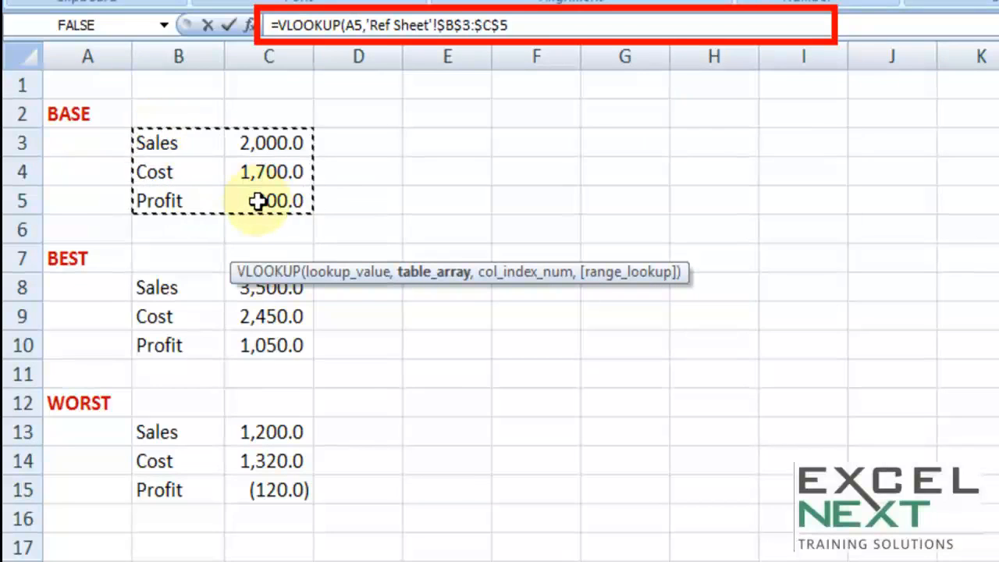
text(,)
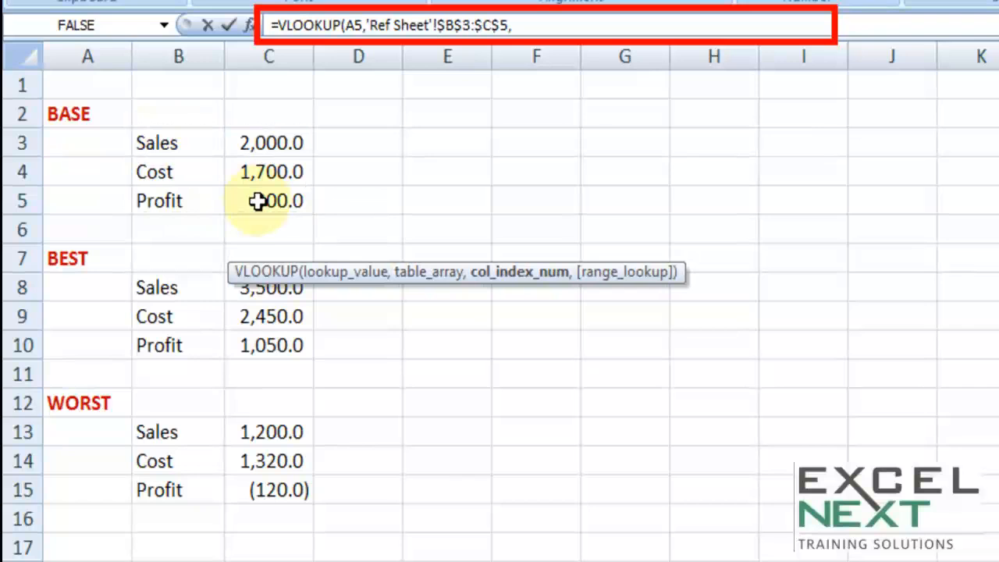
Step: Complete the B5 VLOOKUP with column index 2 and FALSE for an exact match, and fill it down to B7
click(532, 28)
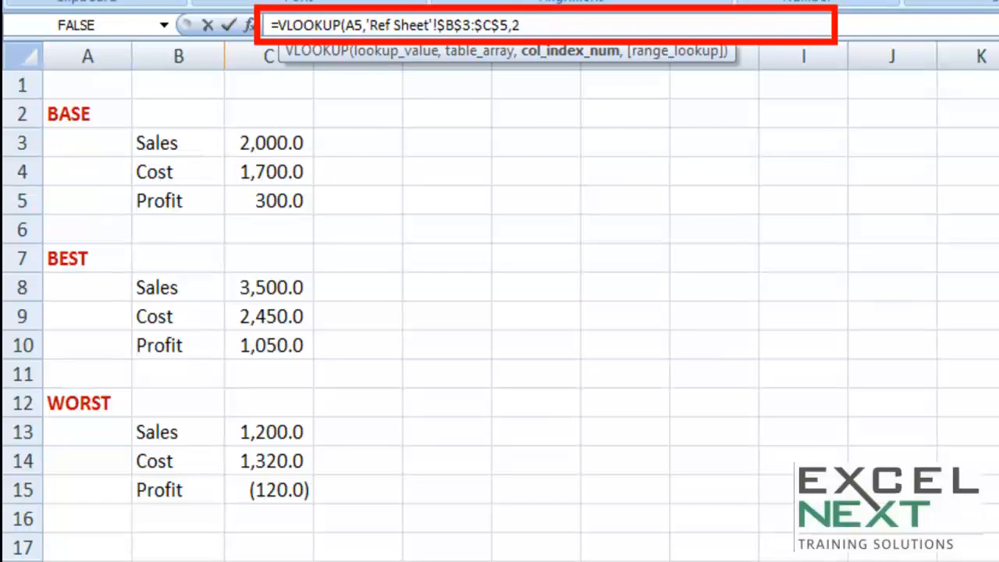
text(,)
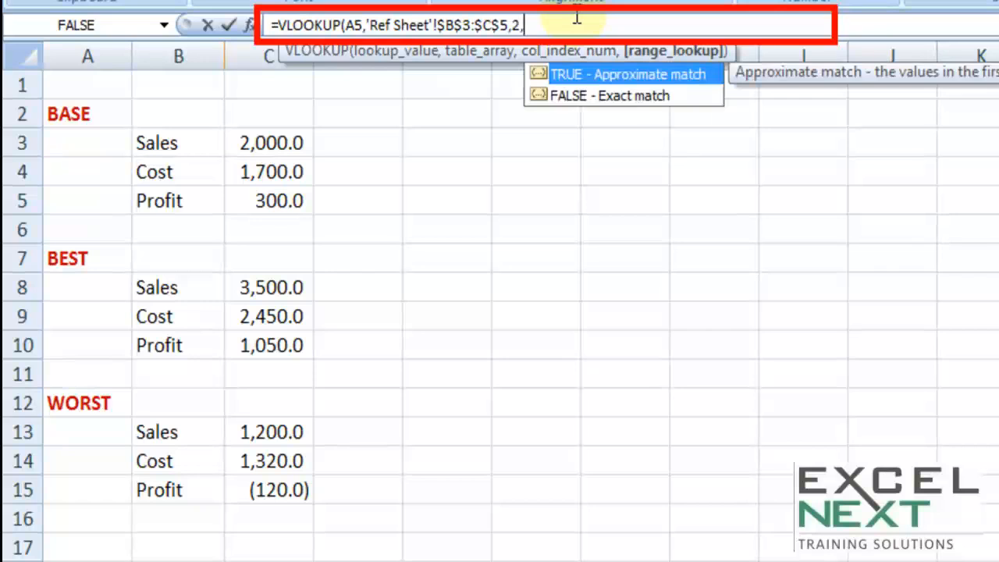
key(Down)
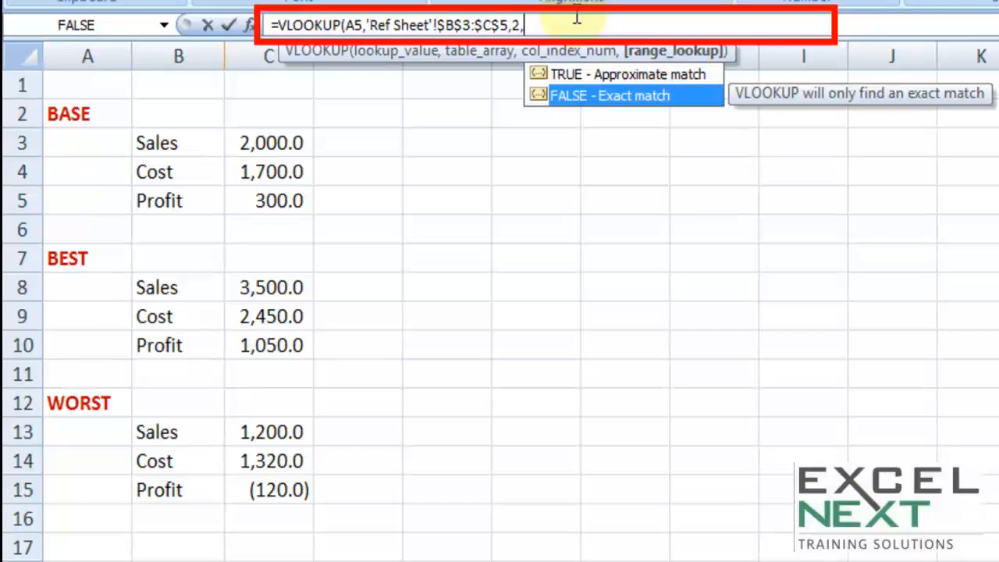
key(Tab)
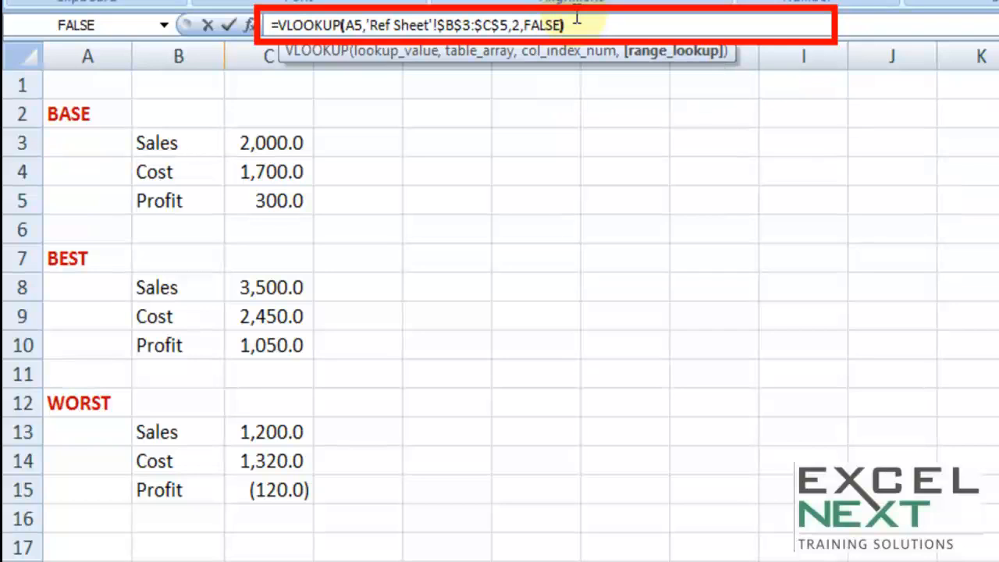
key(Return)
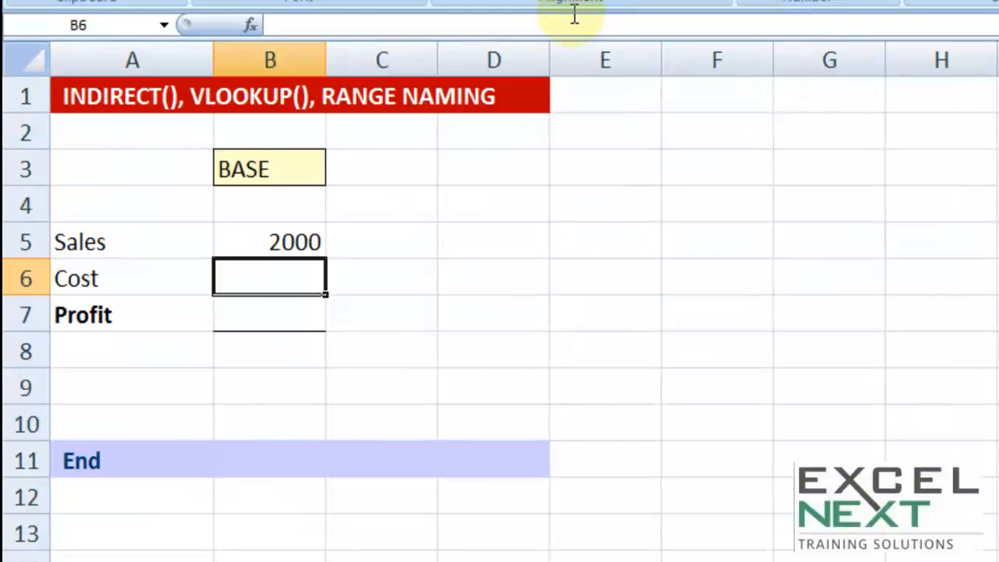
click(320, 248)
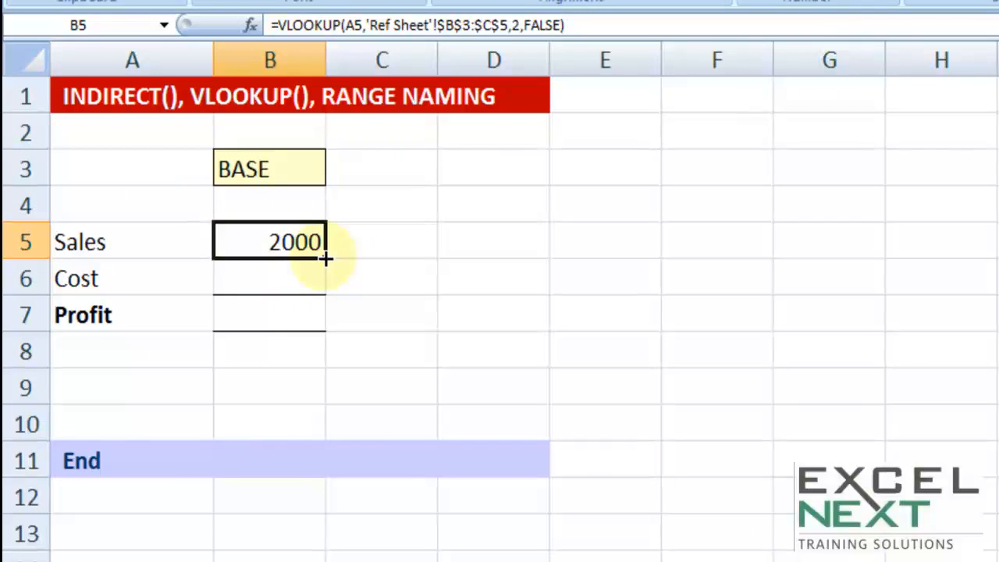
drag(326, 259, 315, 331)
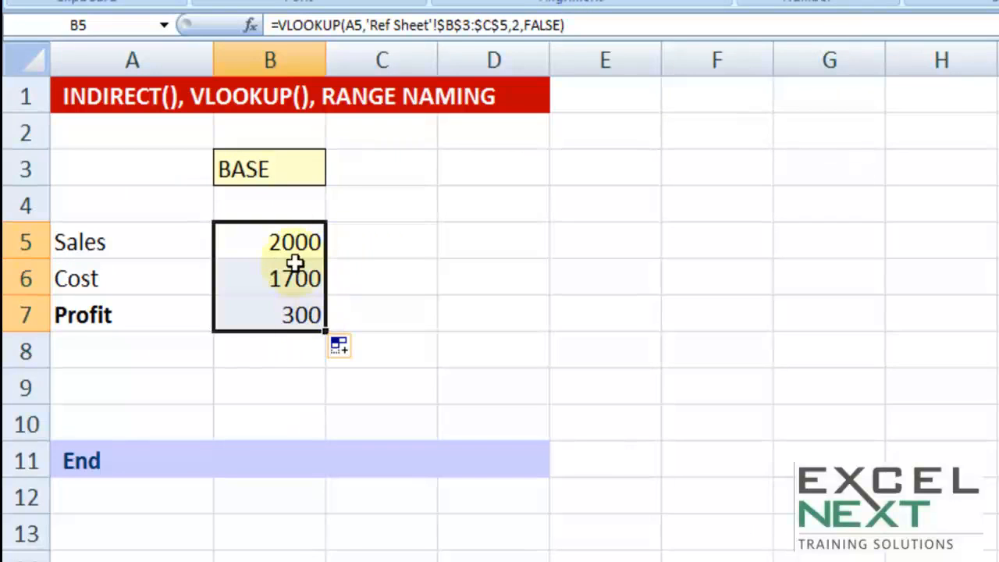
Step: Choose BEST in selector cell B3 to test whether the VLOOKUP figures follow the scenario
click(242, 167)
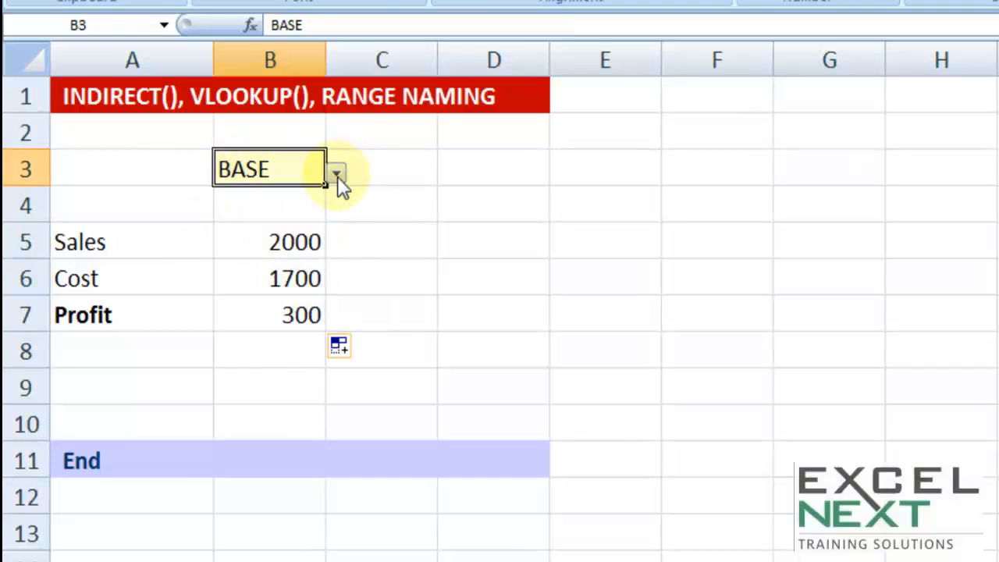
click(337, 176)
click(206, 222)
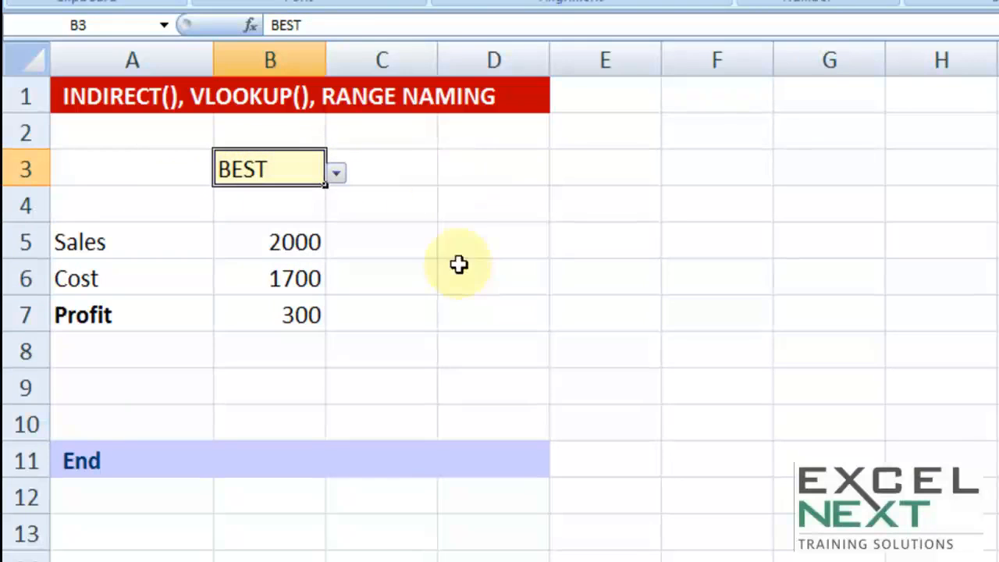
Step: Examine the fixed table range 'Ref Sheet'!$B$3:$C$5 in the B5 formula, leaving the formula as is
double_click(274, 241)
drag(529, 242, 490, 245)
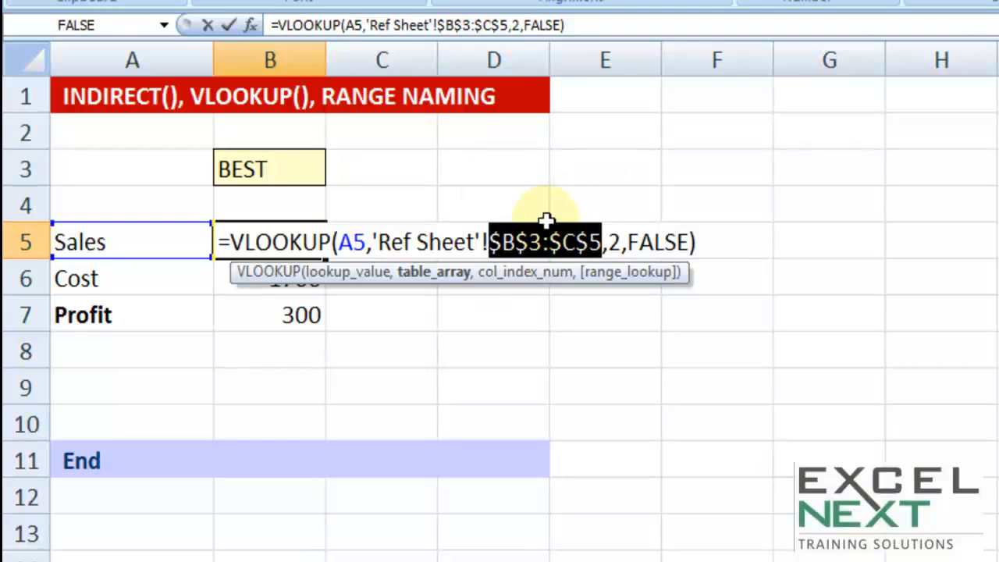
drag(373, 242, 604, 243)
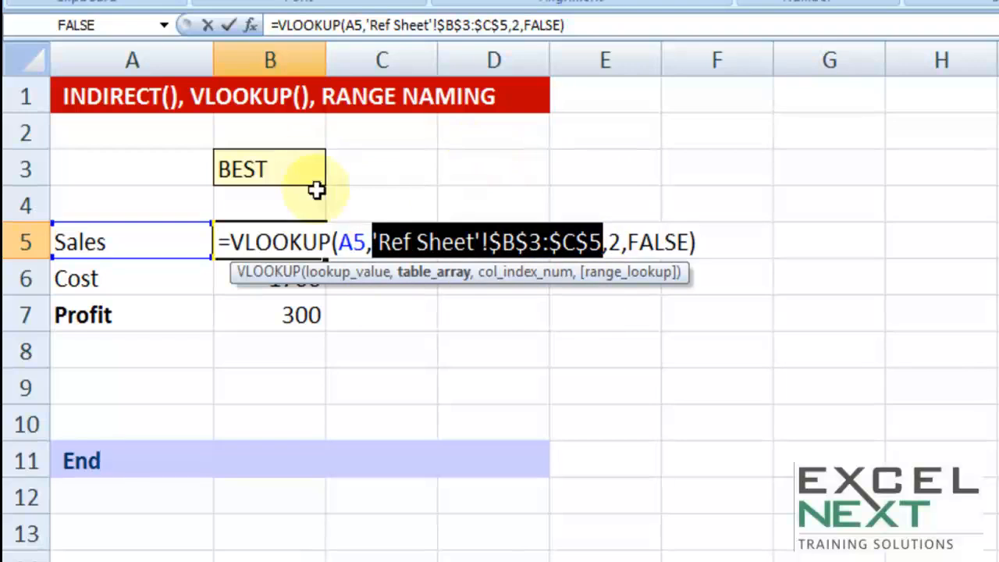
key(Escape)
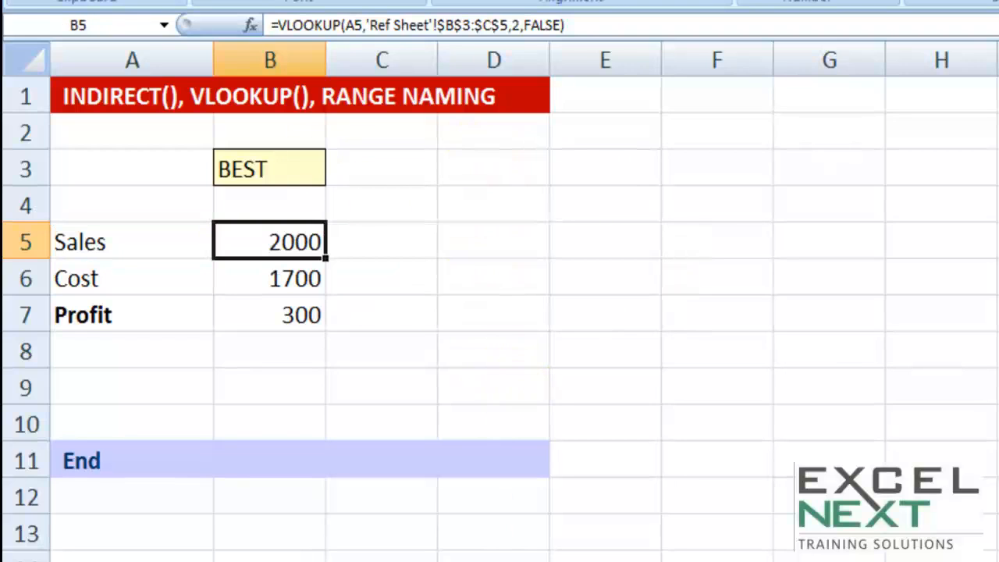
Step: Name the BASE block B3:C5 on the Ref Sheet as base
key(ctrl+Page_Down)
click(379, 477)
drag(175, 145, 252, 200)
click(109, 29)
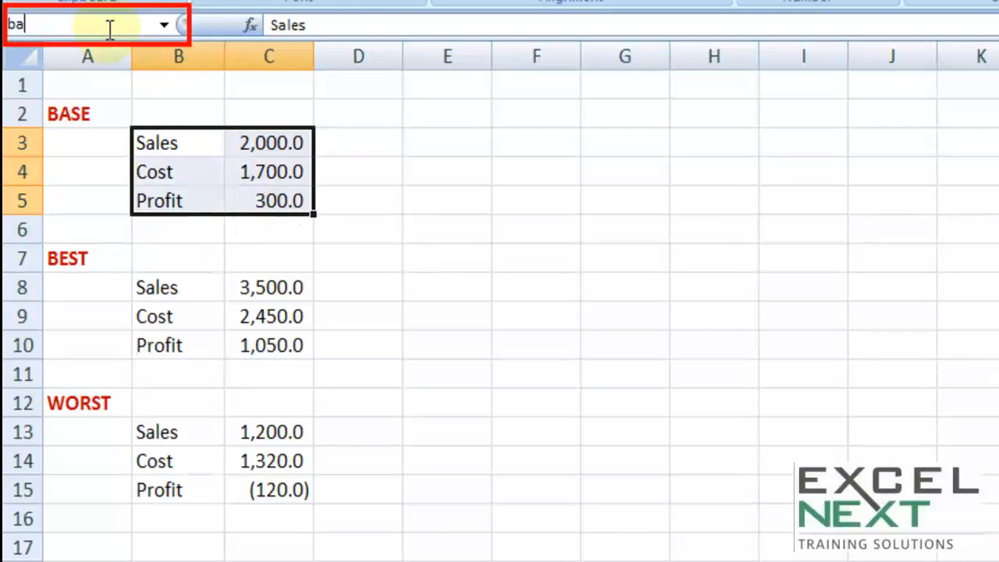
text(base)
key(Return)
Step: Name the BEST block B8:C10 on the Ref Sheet as best
drag(199, 287, 268, 341)
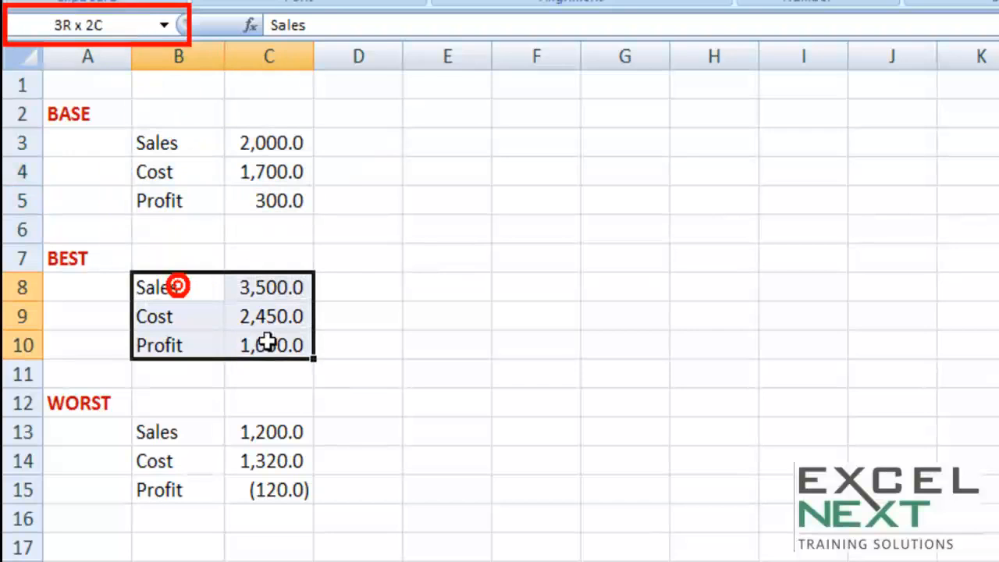
click(107, 29)
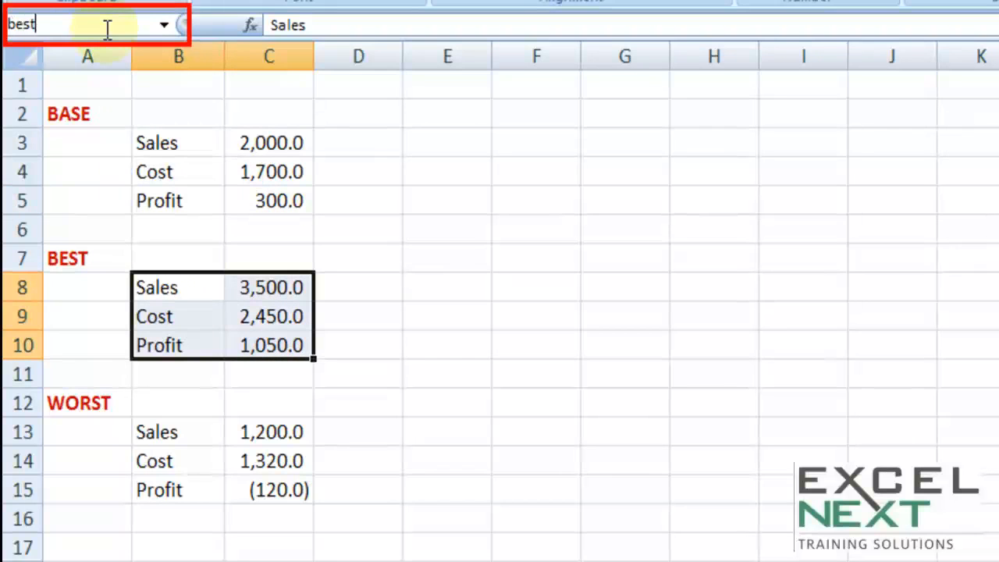
text(best)
key(Return)
Step: Name the WORST block B13:C15 on the Ref Sheet as worst
drag(156, 433, 265, 488)
click(99, 25)
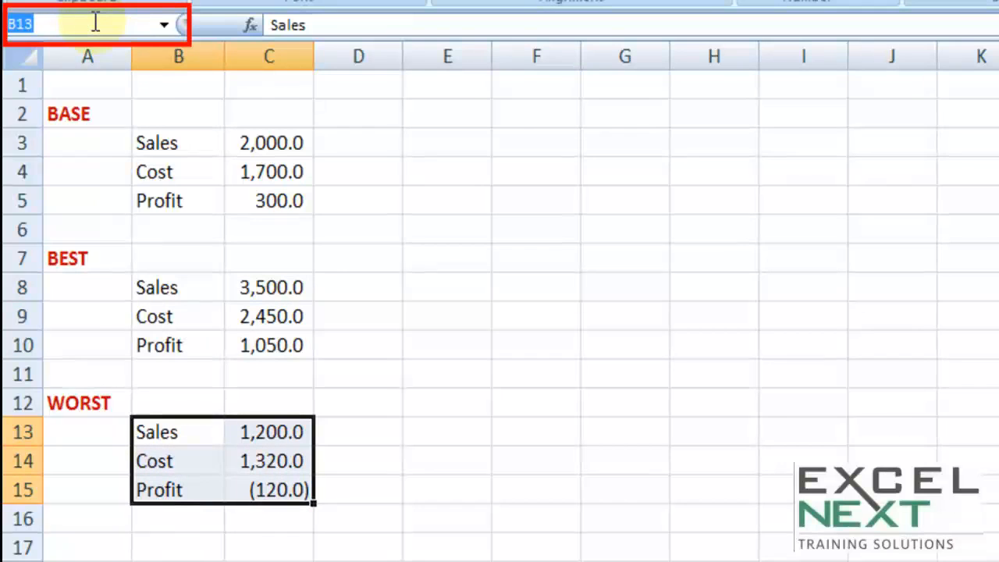
text(worst)
key(Return)
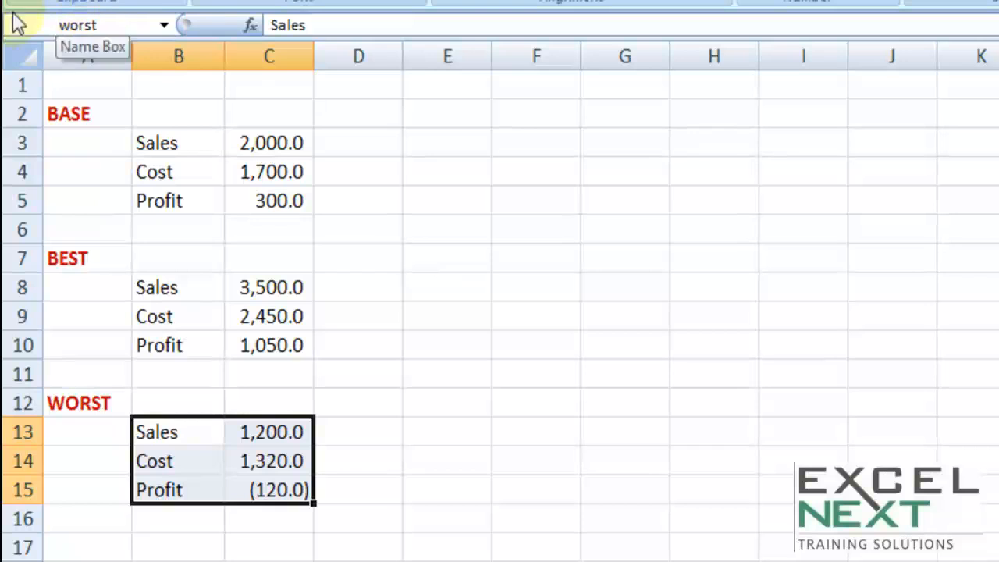
Step: Check the named ranges base, best and worst by jumping to each one in turn on the Ref Sheet
drag(156, 145, 250, 167)
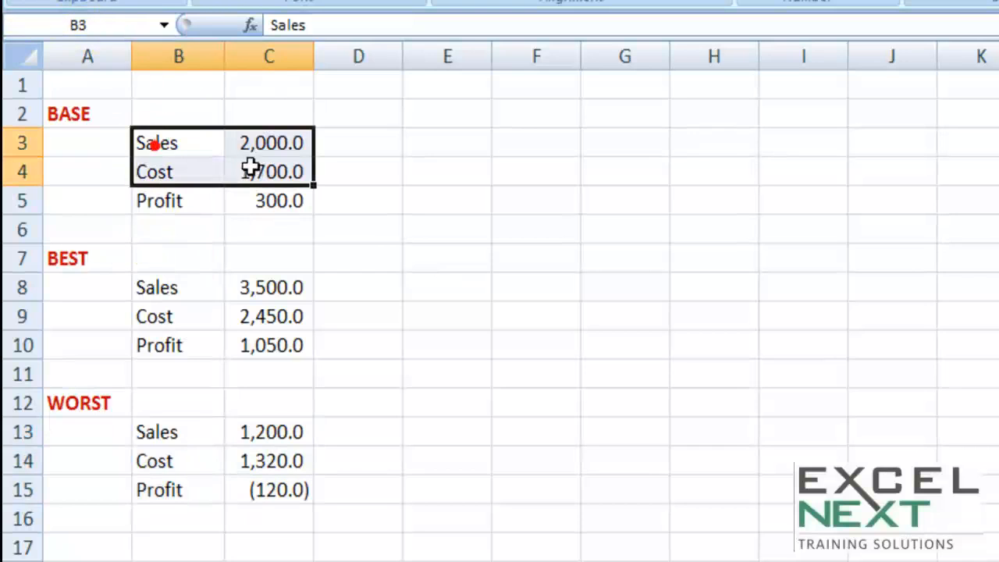
click(164, 25)
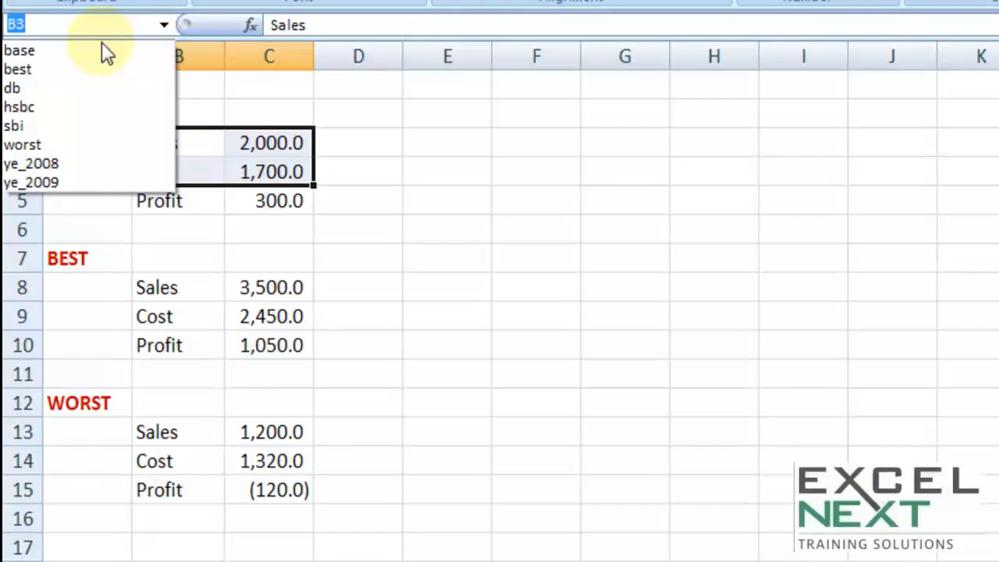
click(67, 50)
click(164, 25)
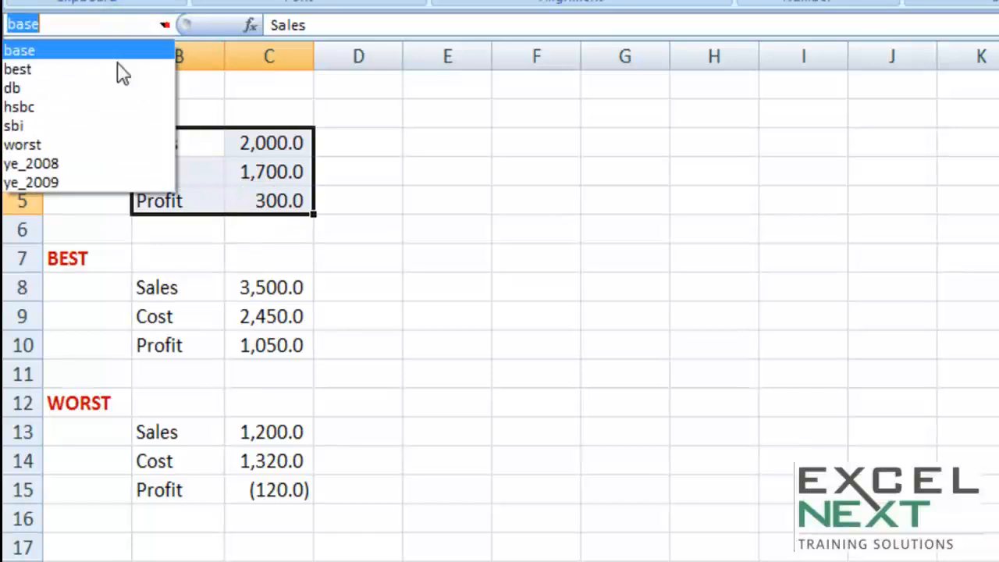
click(39, 65)
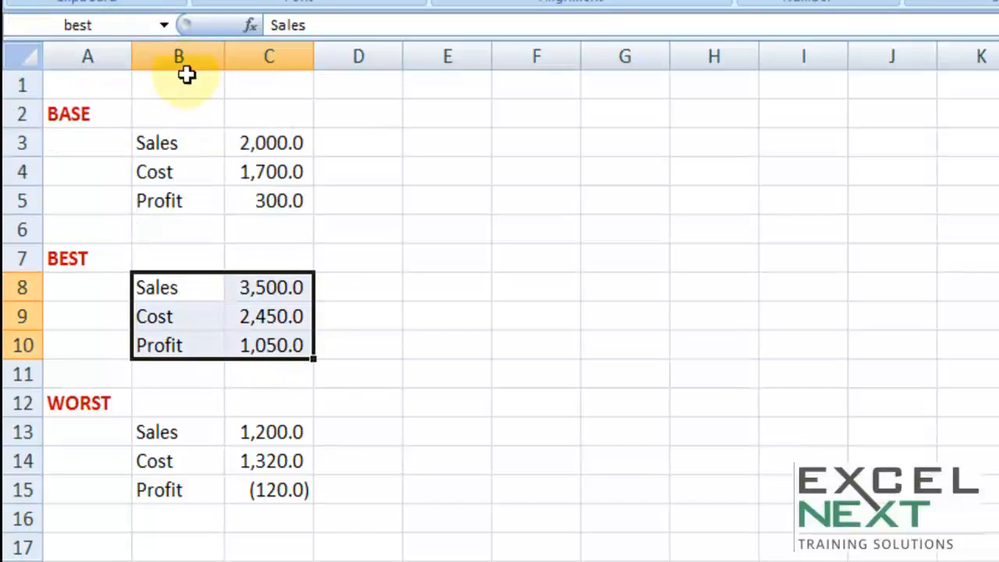
click(164, 25)
click(47, 145)
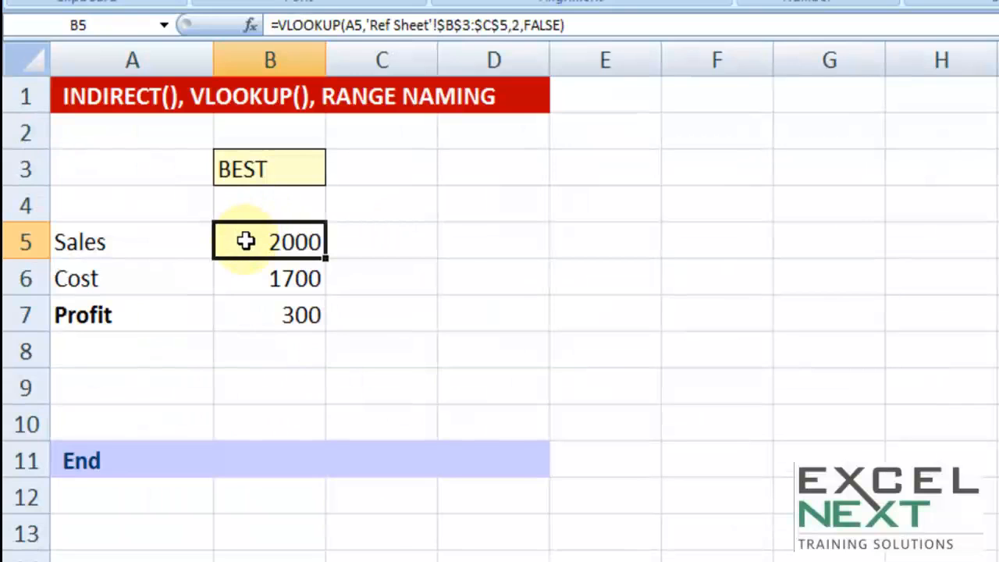
Step: Replace the fixed table range in B5's VLOOKUP with INDIRECT($B$3) and fill the formula down to B7
double_click(246, 242)
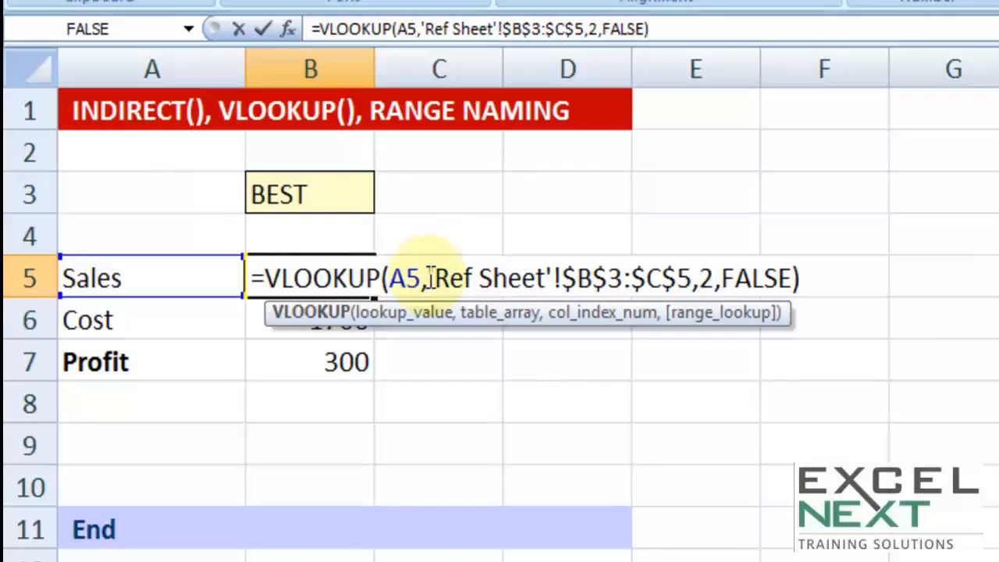
drag(431, 278, 693, 290)
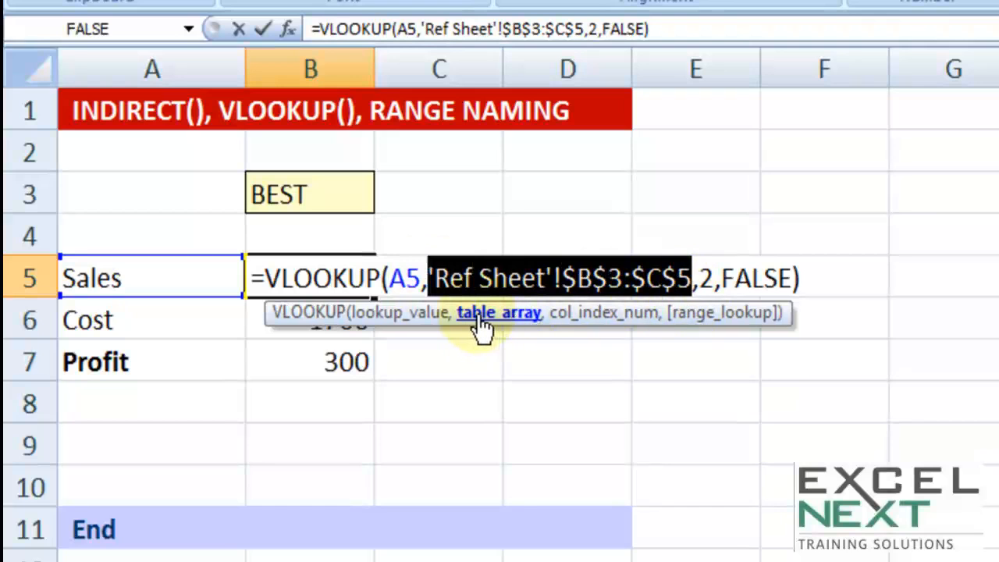
key(Delete)
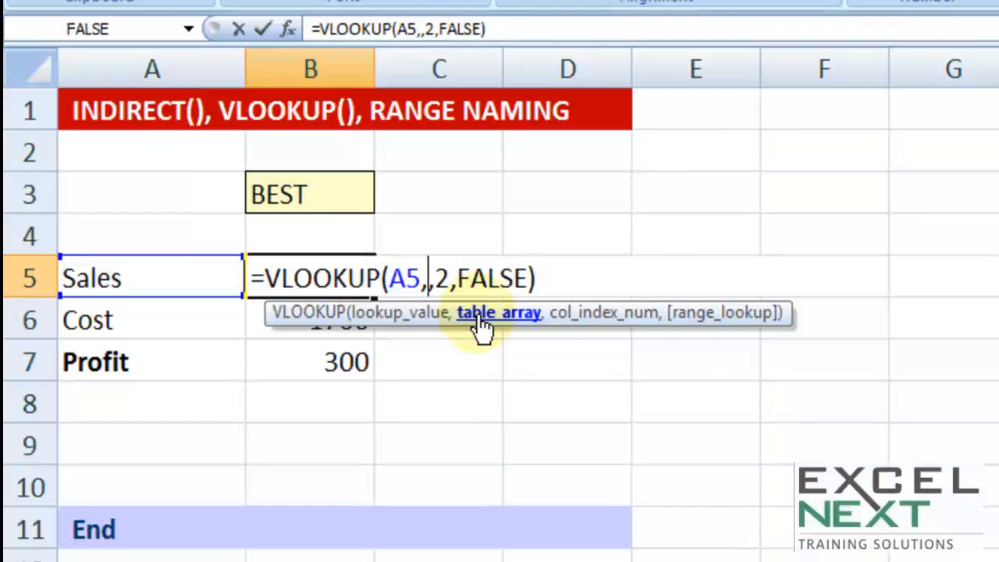
text(ind)
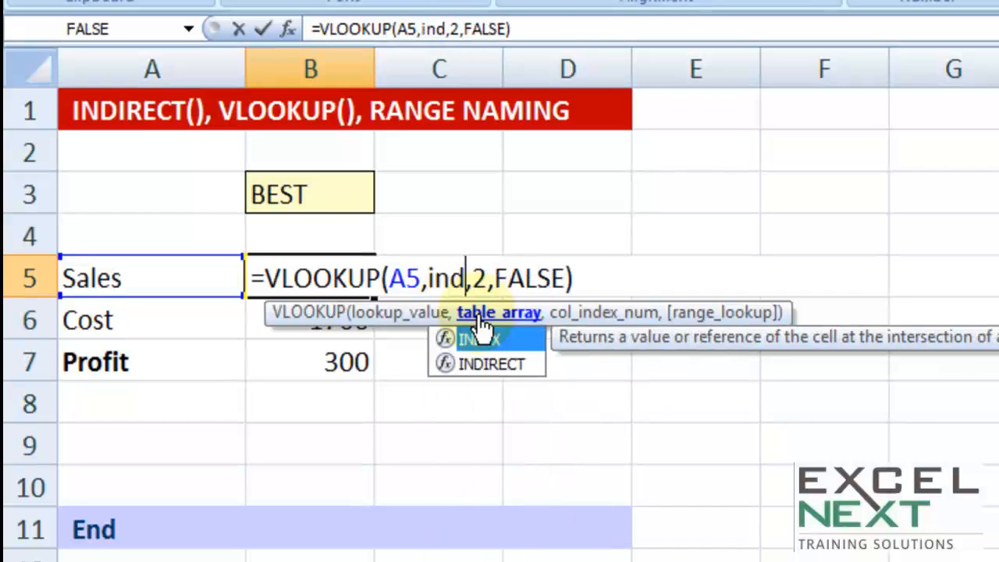
text(i)
key(Tab)
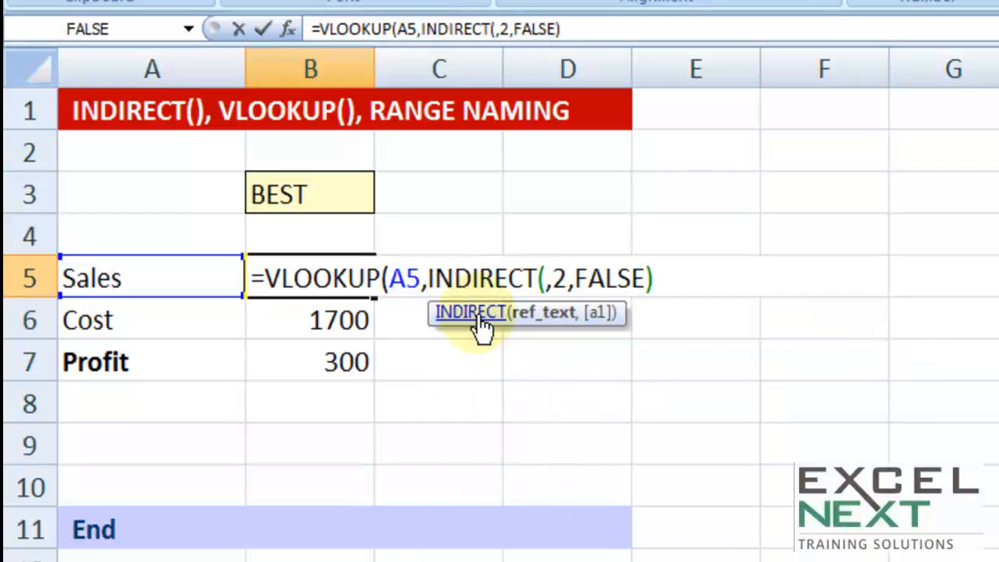
click(312, 197)
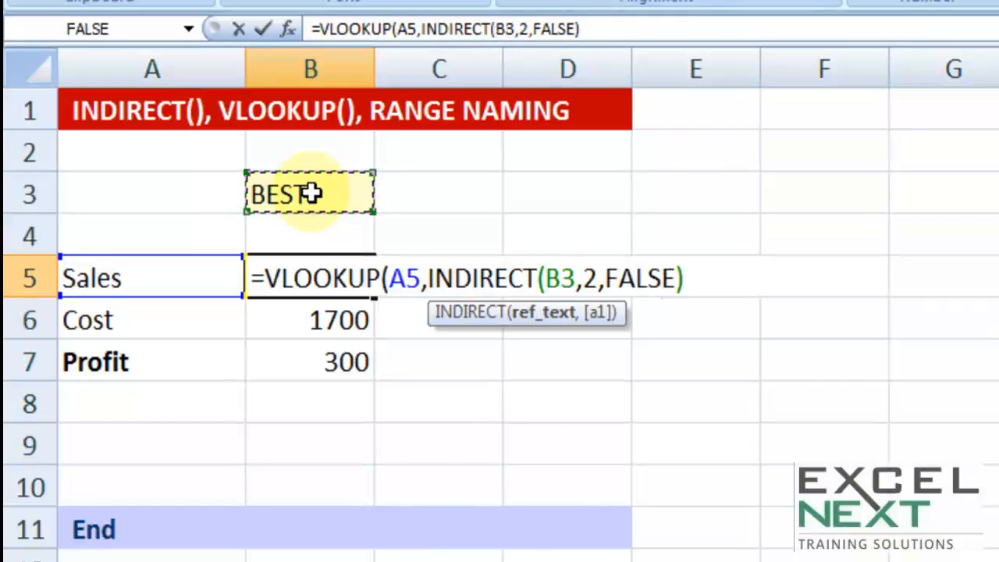
key(F4)
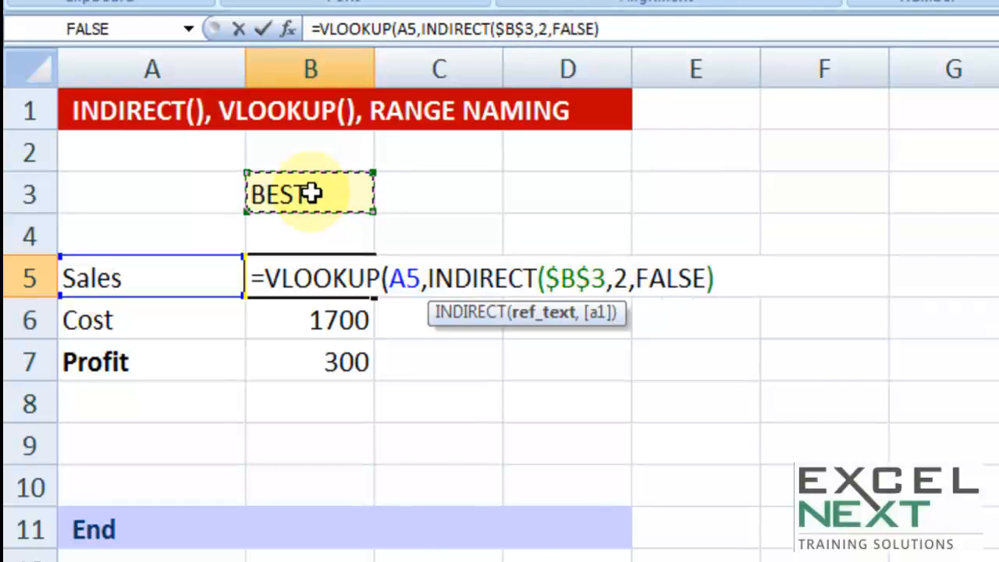
text())
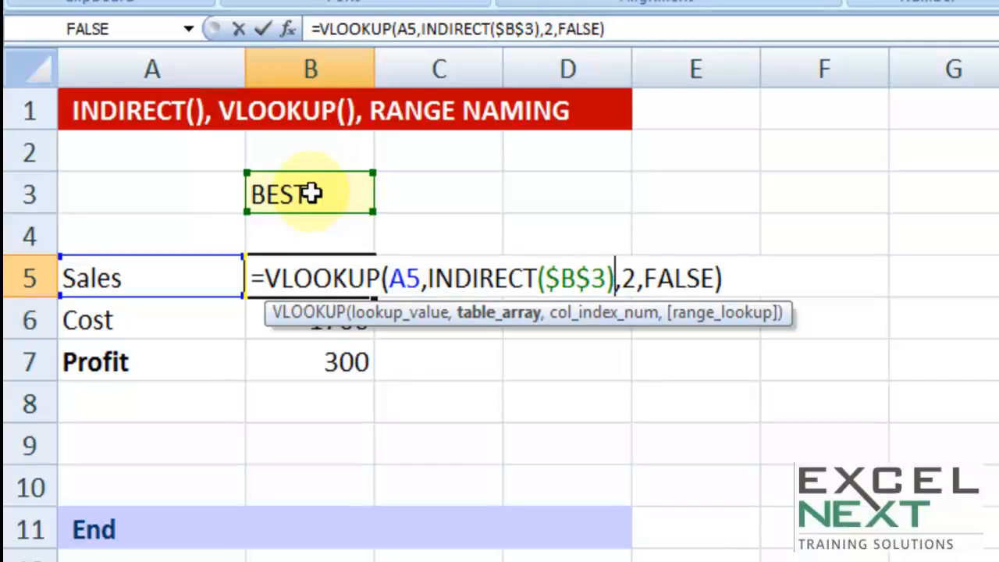
key(Return)
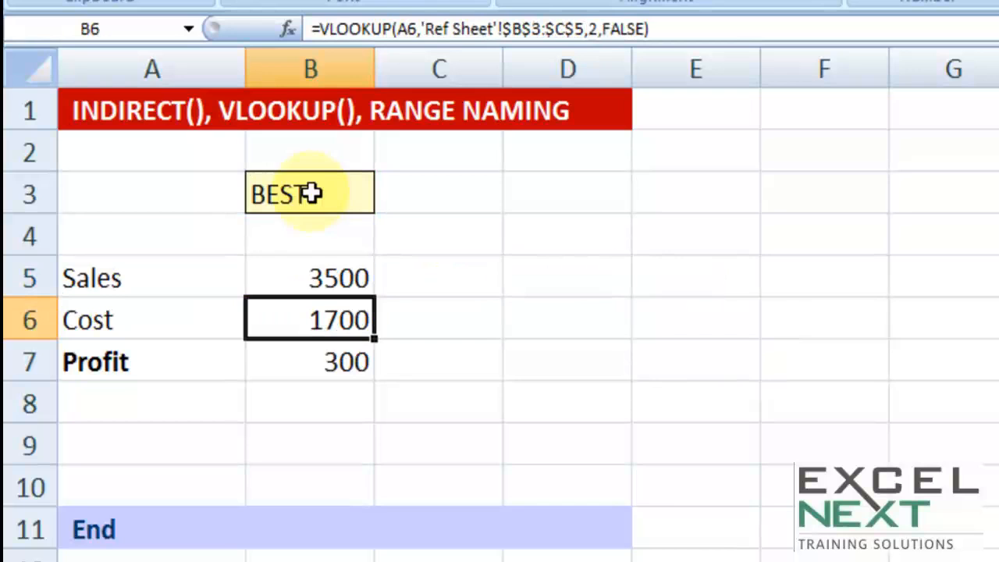
click(328, 277)
drag(375, 295, 365, 364)
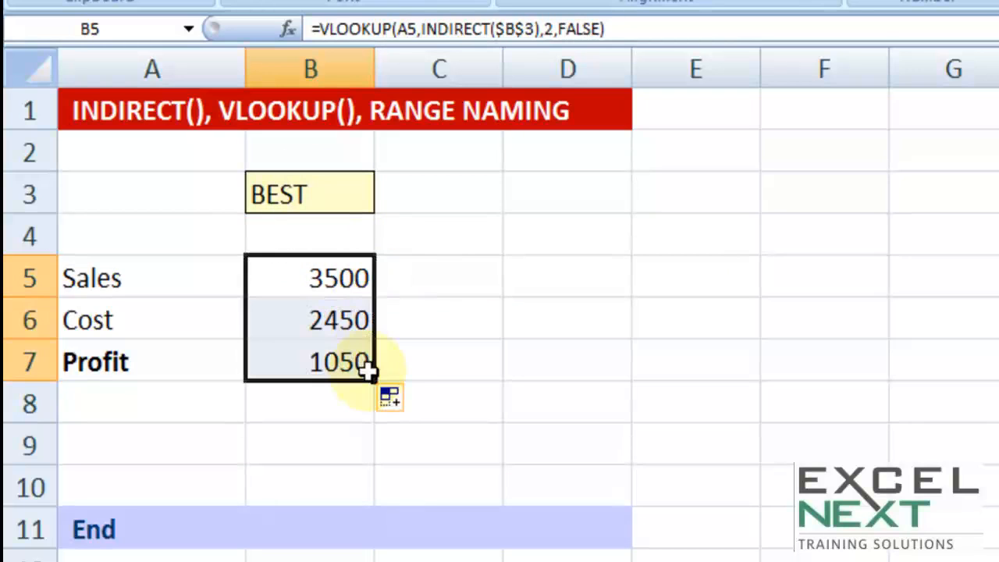
Step: Test the formulas by switching selector cell B3 repeatedly between WORST, BASE and BEST, ending on BEST
click(337, 197)
click(386, 201)
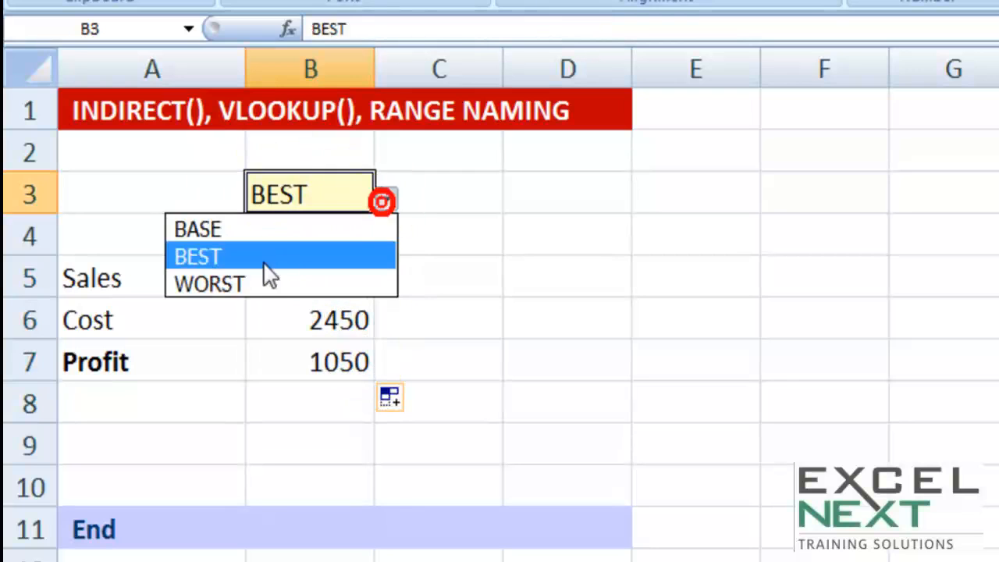
click(234, 281)
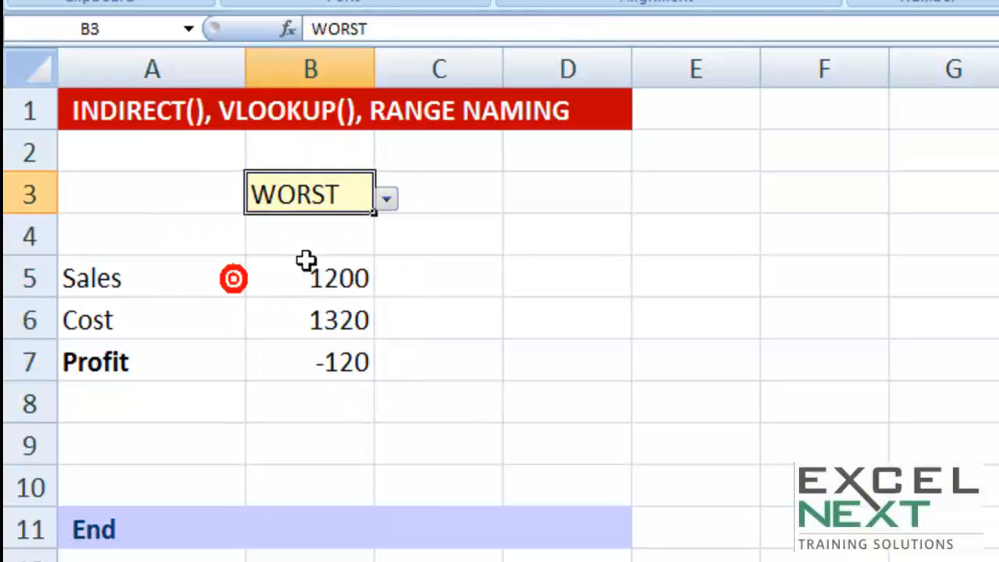
click(387, 201)
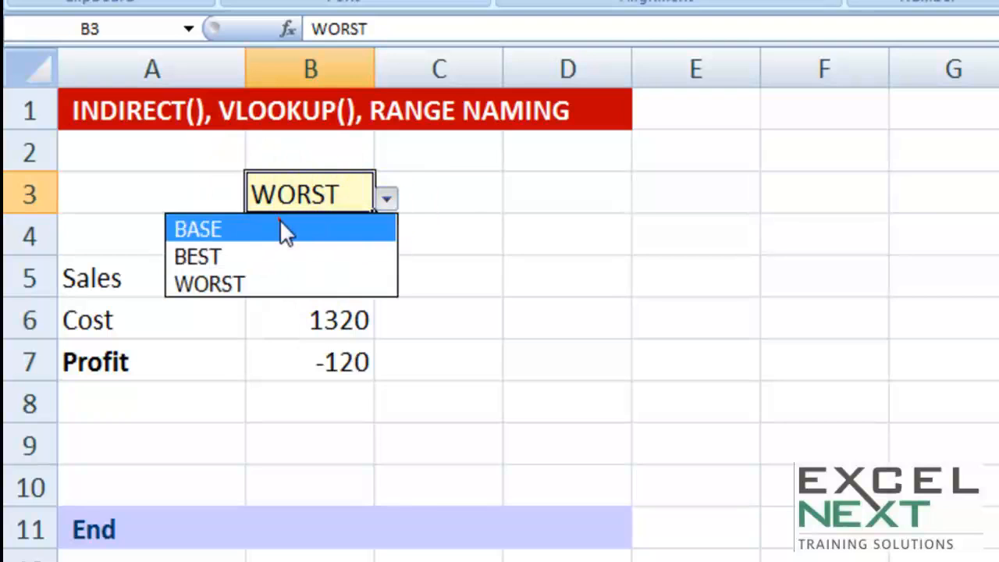
click(280, 224)
click(387, 201)
click(235, 258)
click(386, 201)
click(273, 285)
click(386, 202)
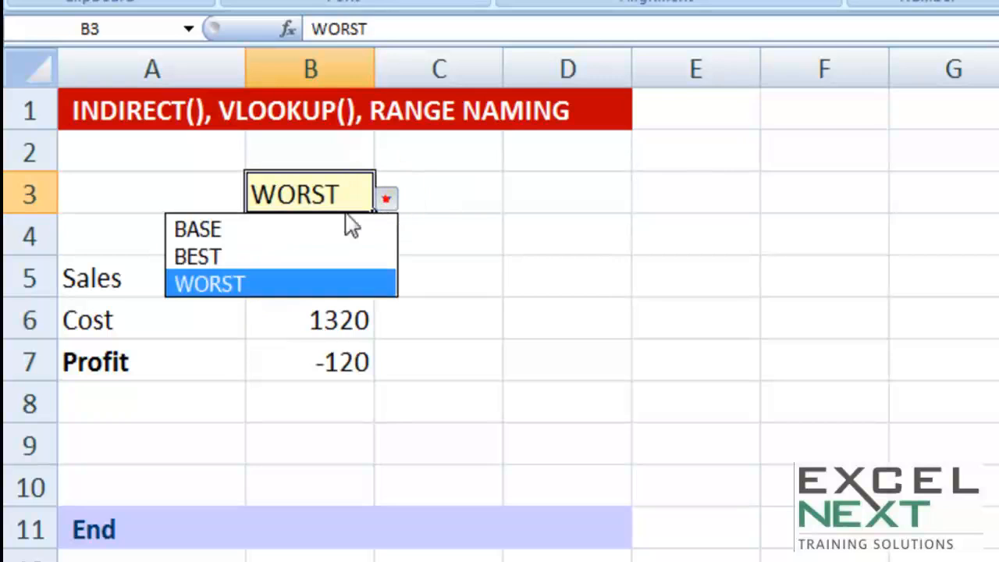
click(263, 230)
click(386, 201)
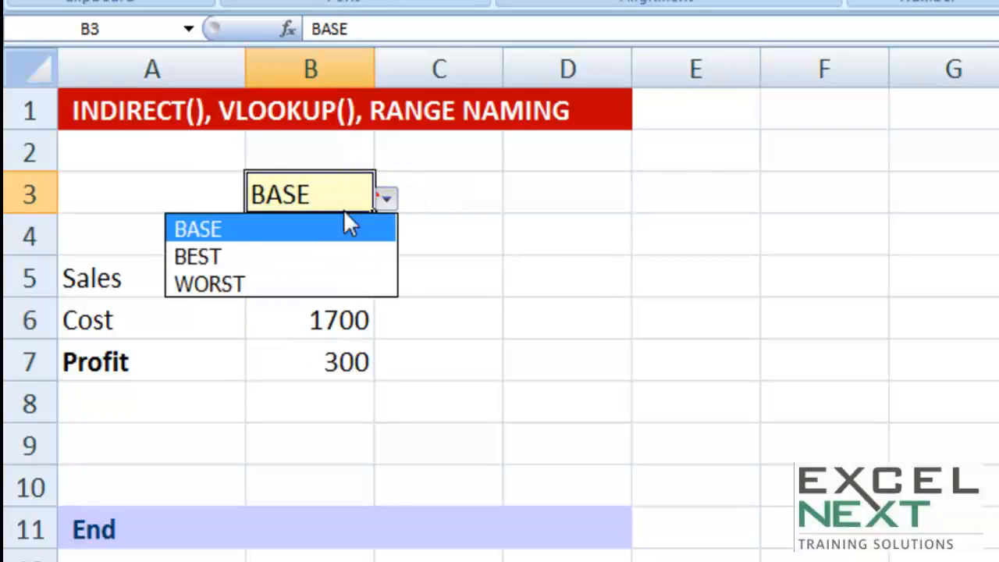
click(245, 256)
click(387, 200)
click(235, 228)
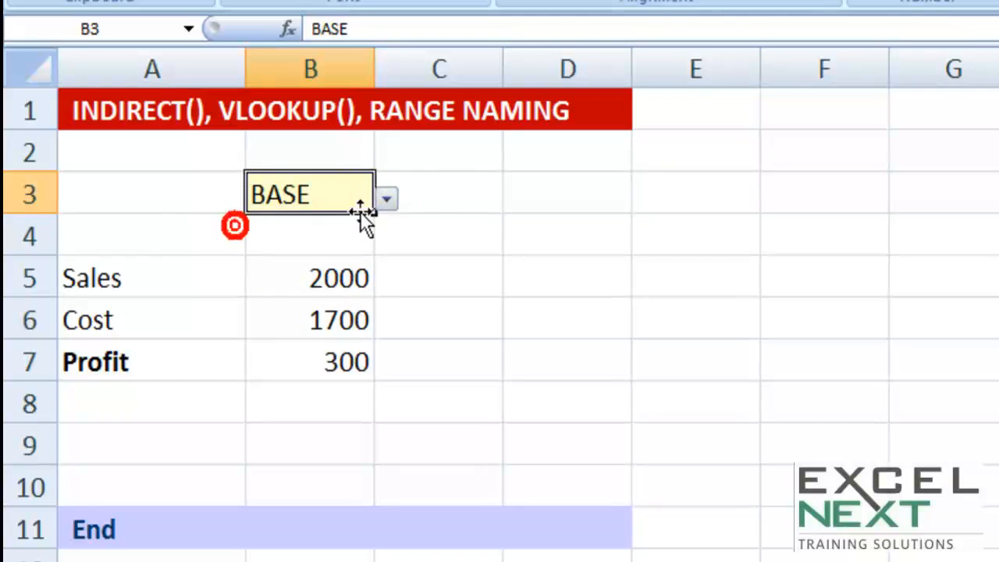
click(387, 201)
click(237, 282)
click(387, 201)
click(260, 257)
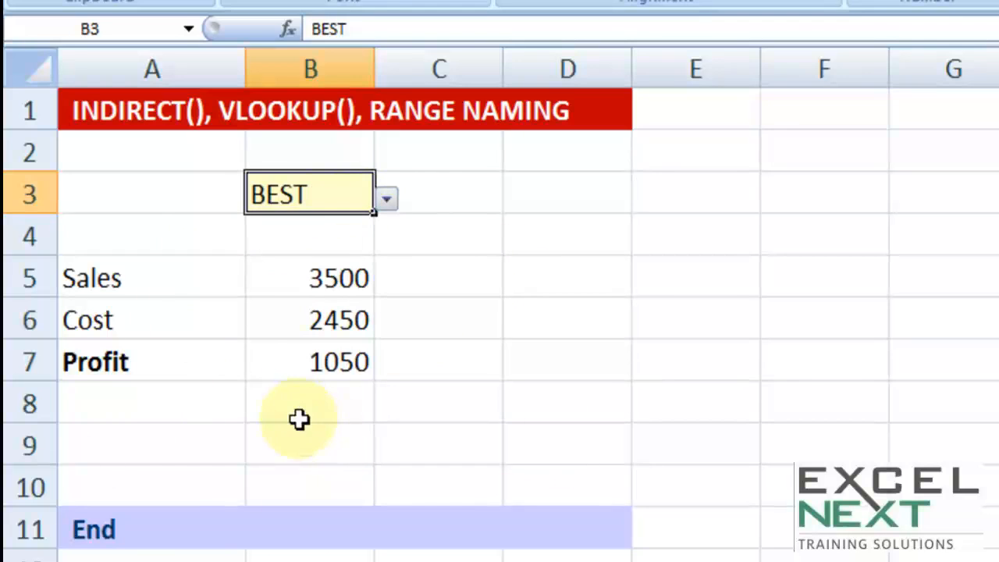
Step: Enter the notes VLOOKUP MATCH in D4, NAMED in D5 and INDIRECT in D6
click(614, 409)
click(611, 234)
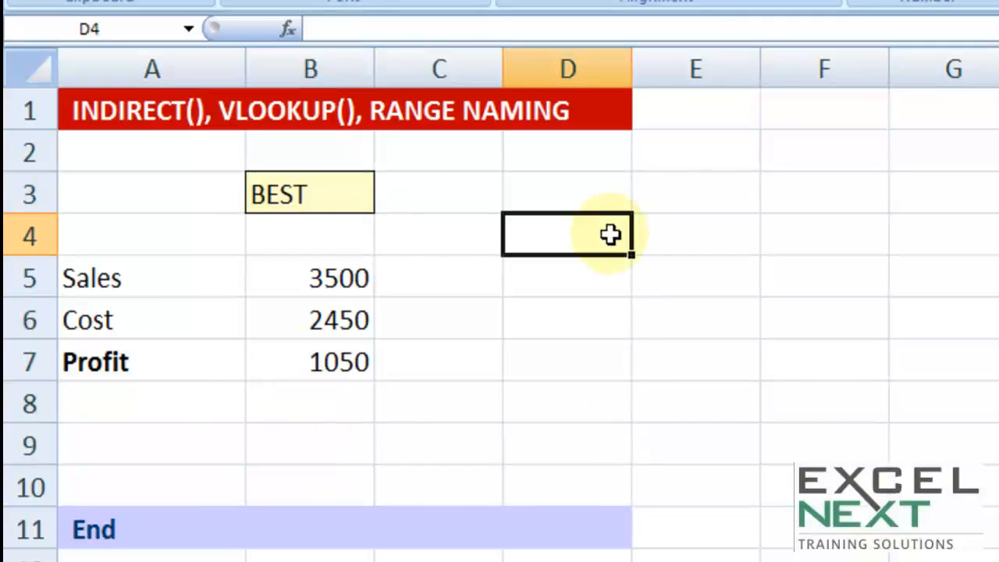
text(VLO)
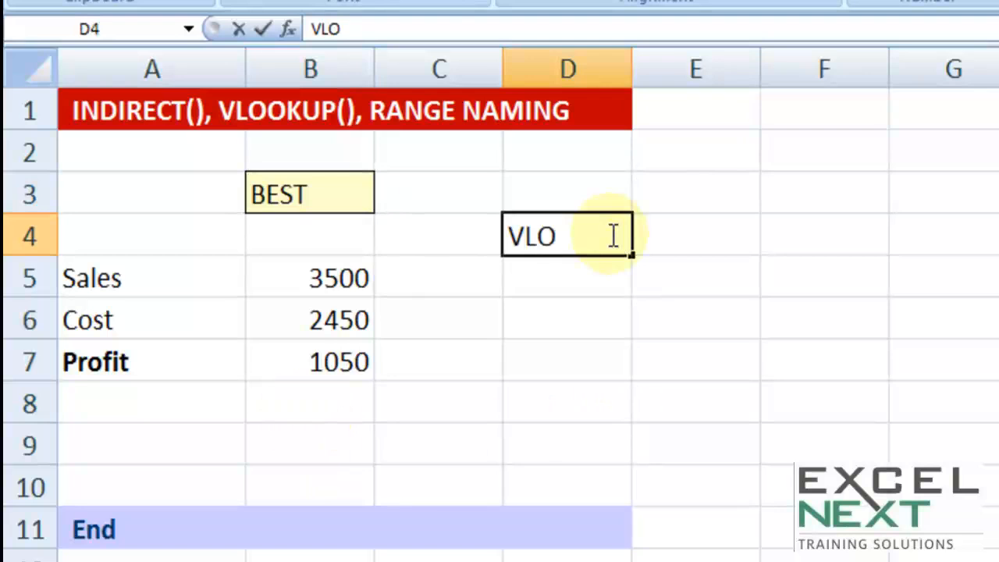
text(OKUP MATCH)
key(Return)
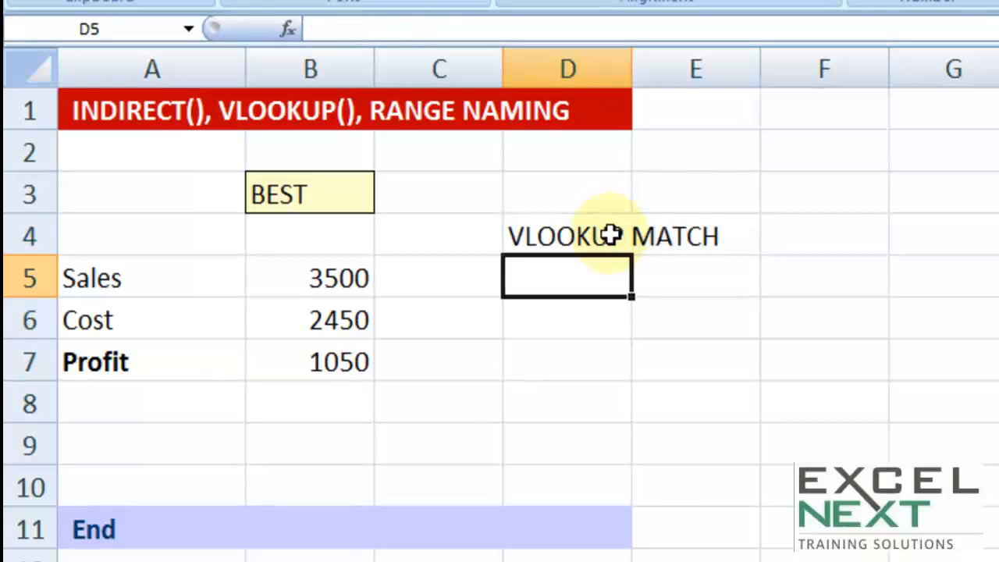
text(NAMED)
key(Return)
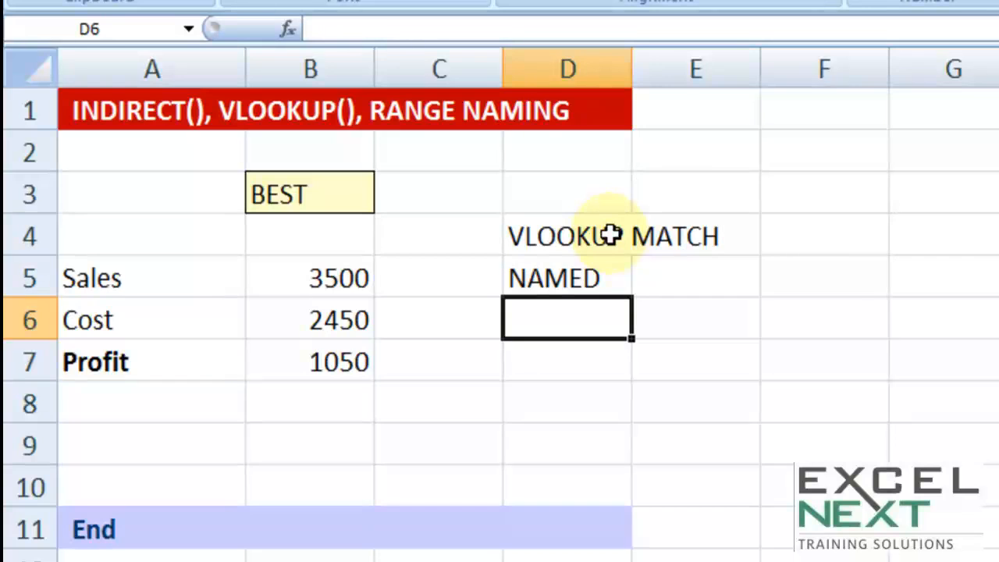
text(INDIRECT)
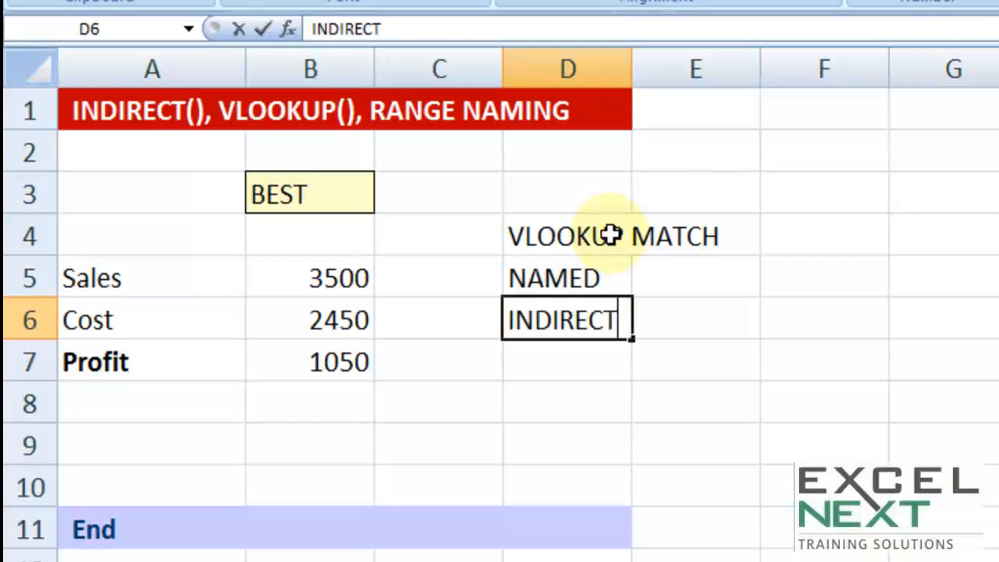
key(Tab)
Step: Examine the INDIRECT($B$3) table argument inside the VLOOKUP formula in B5
click(275, 194)
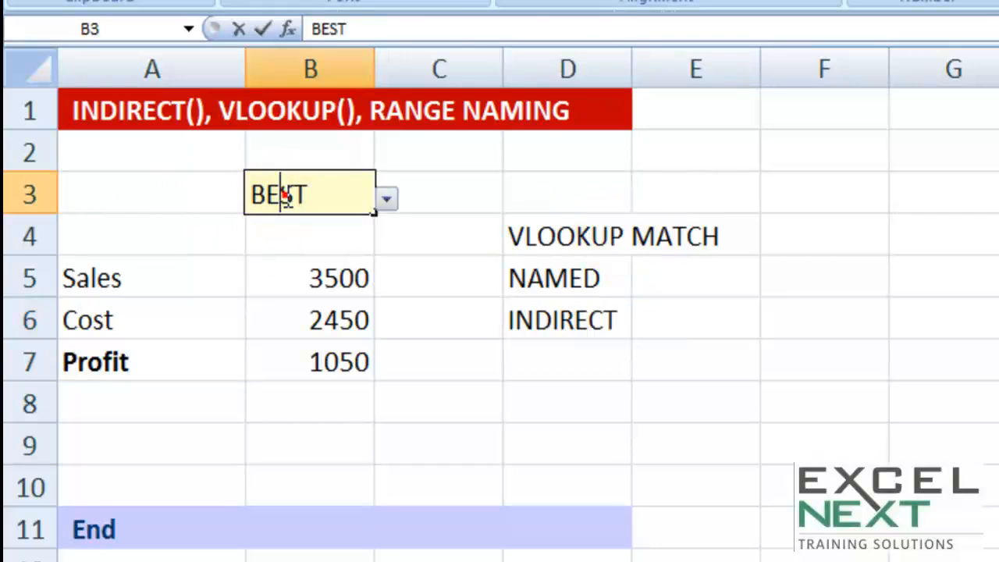
click(313, 285)
double_click(314, 281)
drag(426, 277, 621, 286)
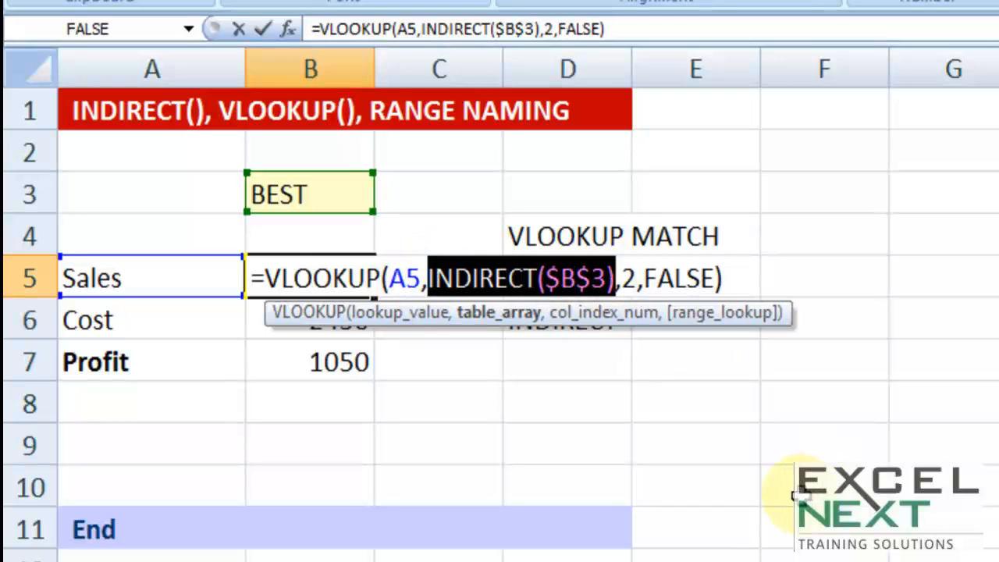